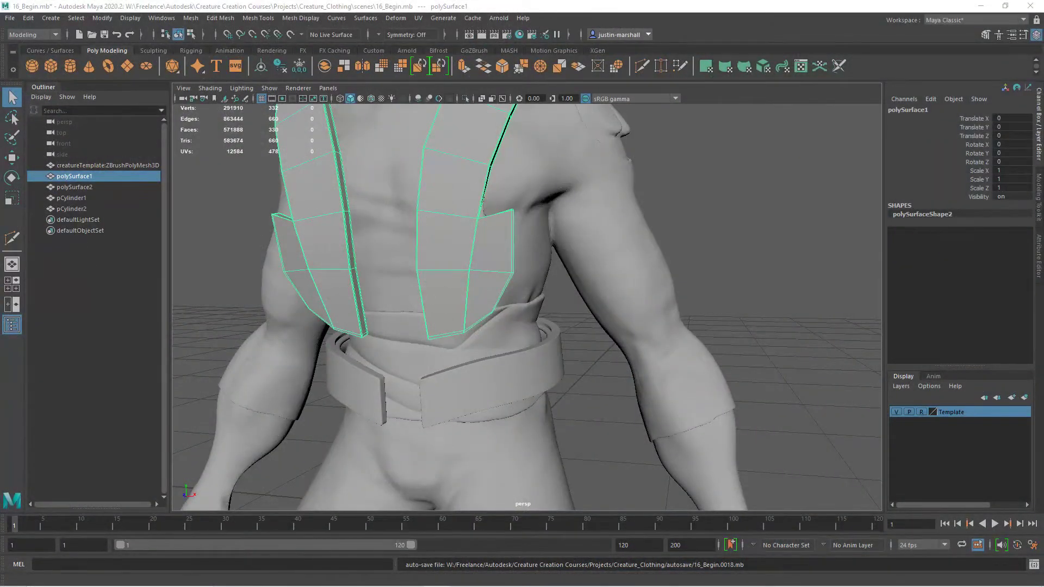
right_click_drag(595, 311, 526, 301, "alt")
middle_click_drag(527, 301, 547, 291, "alt")
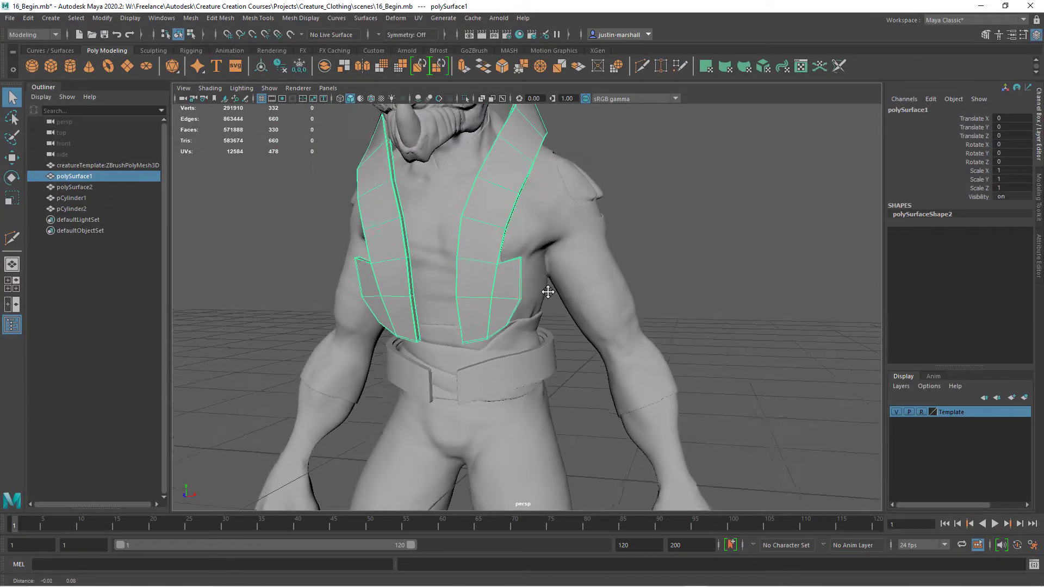
left_click_drag(547, 291, 552, 309, "alt")
middle_click_drag(552, 310, 567, 358, "alt")
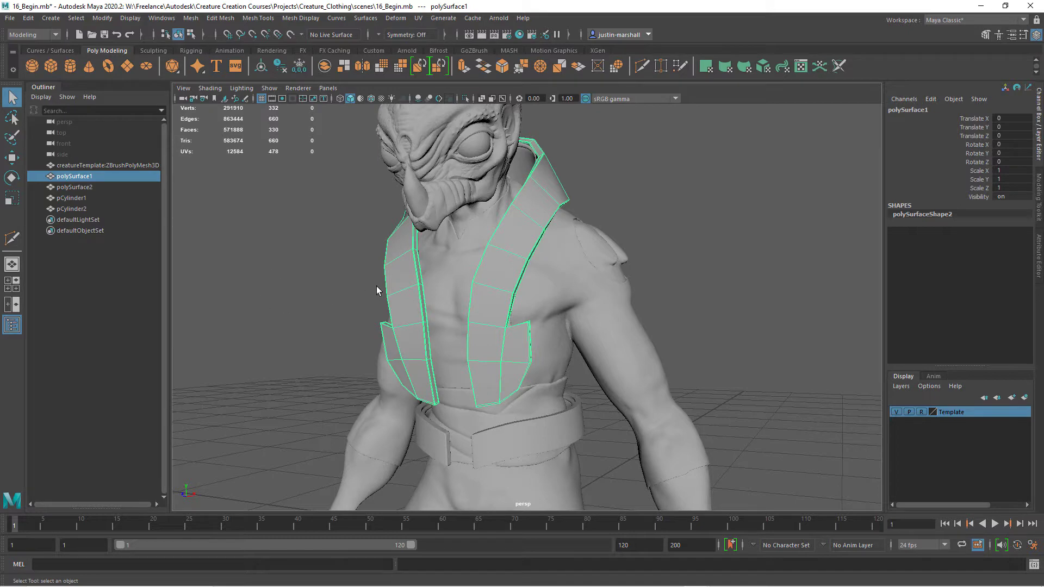
left_click_drag(378, 290, 433, 309, "alt")
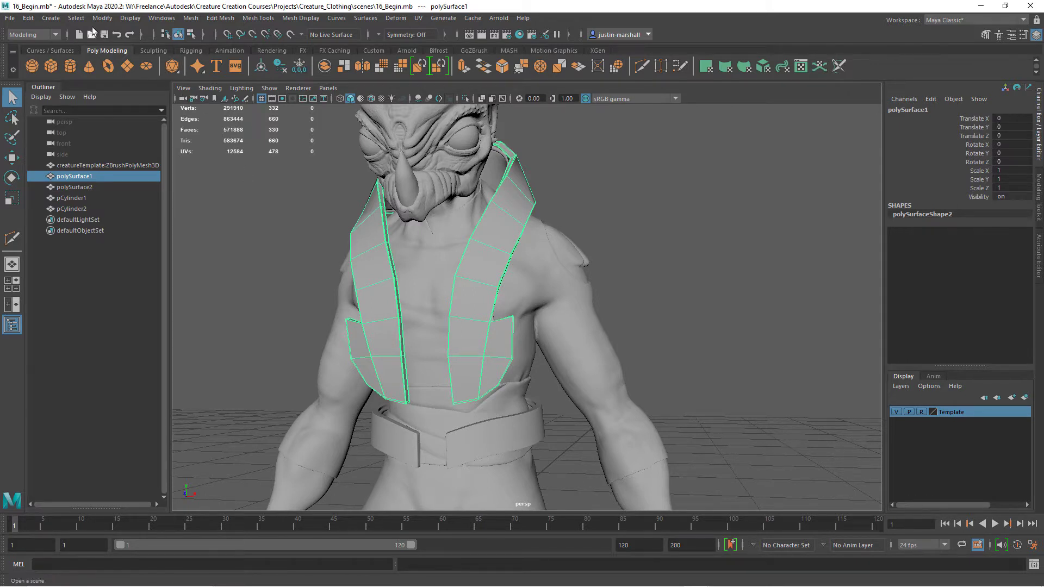
- Create a polygon cylinder and set its X rotation to 90 degrees so its flat cap faces forward
left_click(50, 18)
mouse_move(82, 56)
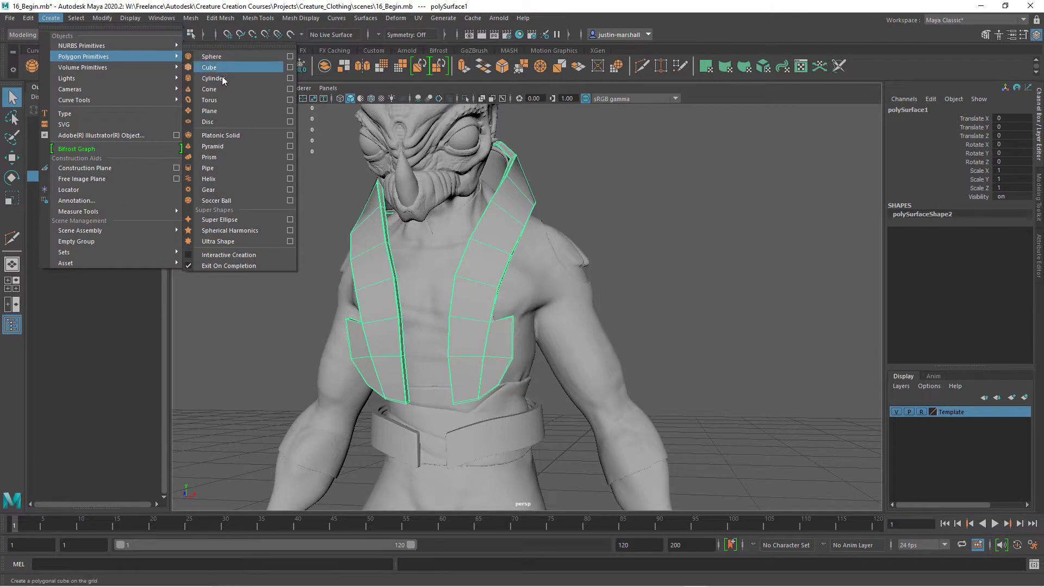
left_click(206, 78)
left_click_drag(496, 344, 499, 347, "alt")
key("w")
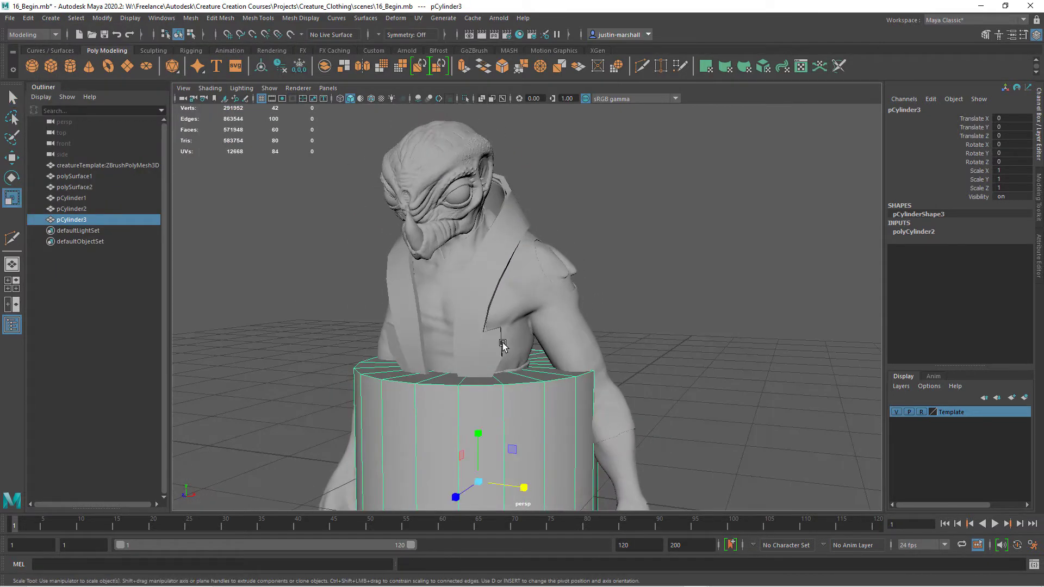
key("e")
left_click_drag(467, 442, 455, 494)
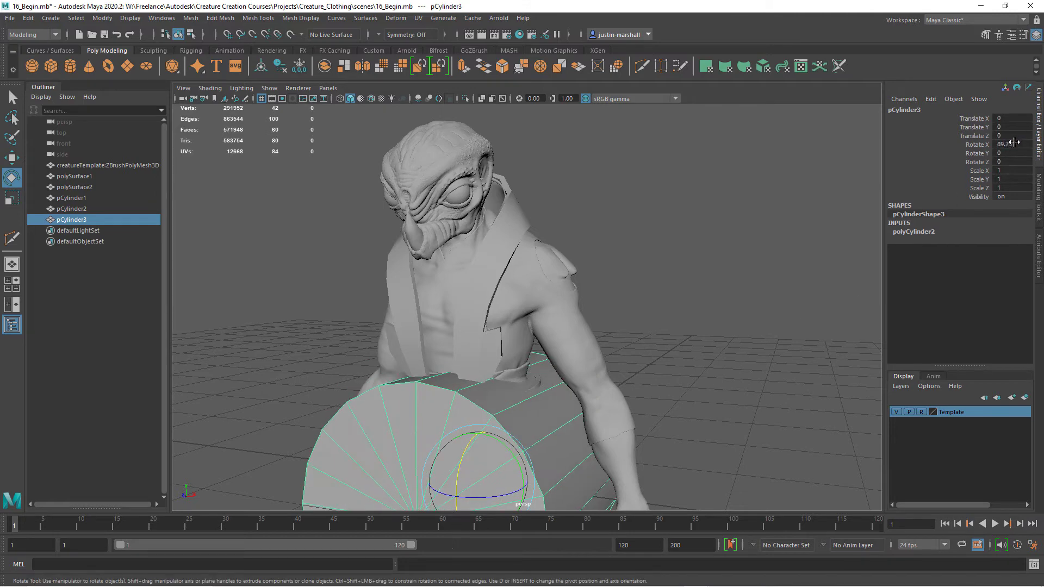
left_click(1014, 143)
type("90")
key("Return")
- Raise the cylinder to torso level, at a Y translation of about 1.035
middle_click_drag(643, 320, 678, 265, "alt")
key("w")
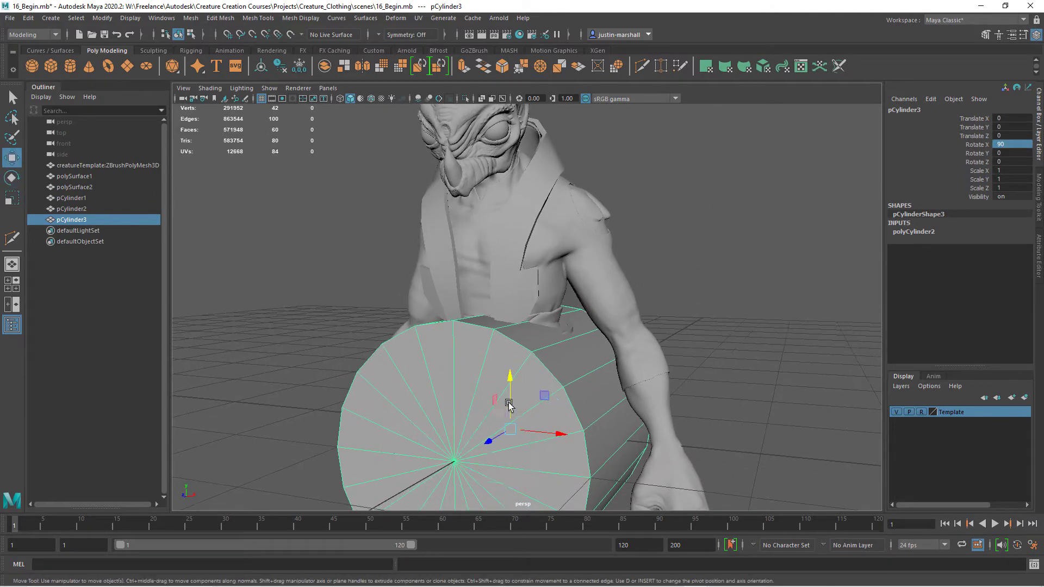
left_click_drag(508, 404, 508, 281)
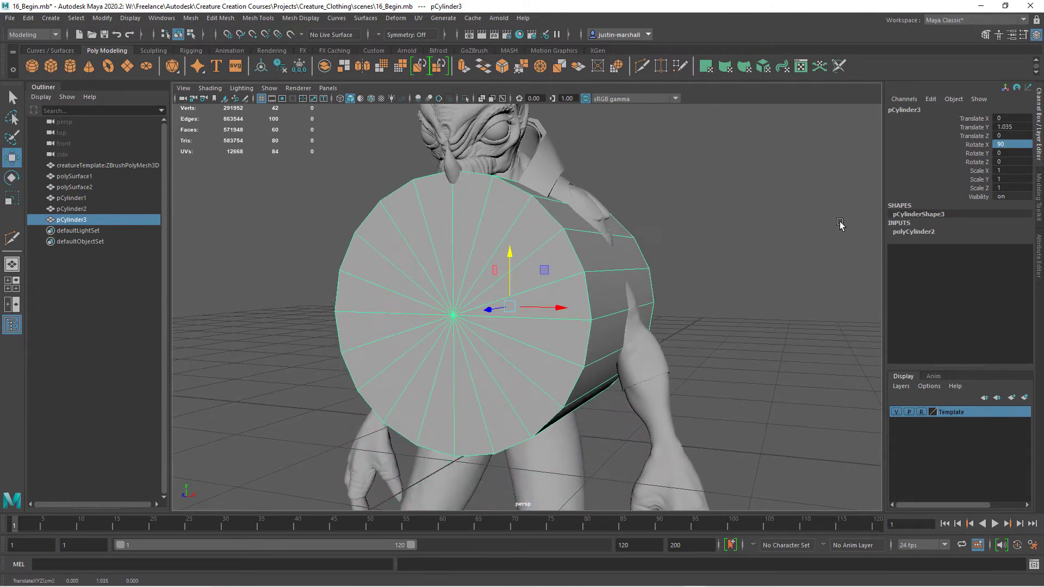
- Flatten the cylinder to a height of 0.1 and move it in front of the chest, at a Z translation of about 0.733
left_click(913, 231)
left_click_drag(837, 254, 685, 267, "alt")
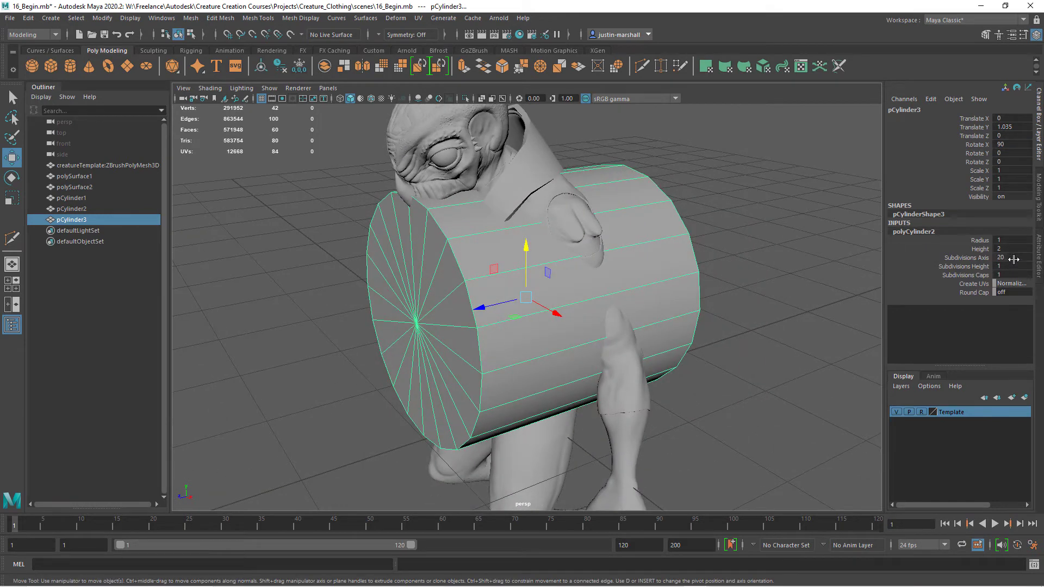
left_click(979, 248)
middle_click_drag(820, 257, 814, 259)
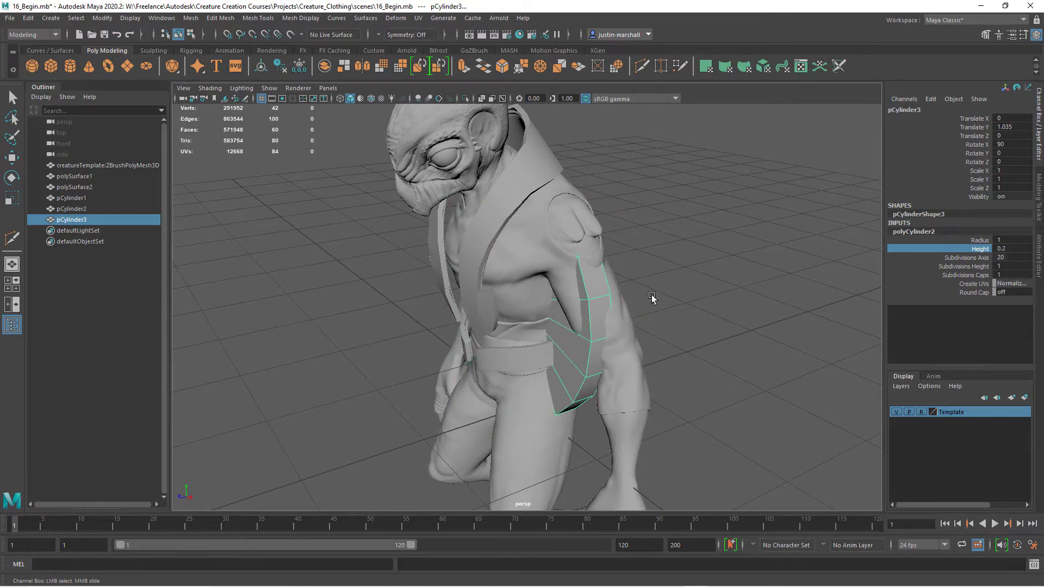
key("w")
left_click_drag(477, 311, 546, 318)
right_click_drag(547, 318, 569, 308, "alt")
middle_click_drag(569, 308, 593, 367, "alt")
double_click(1007, 249)
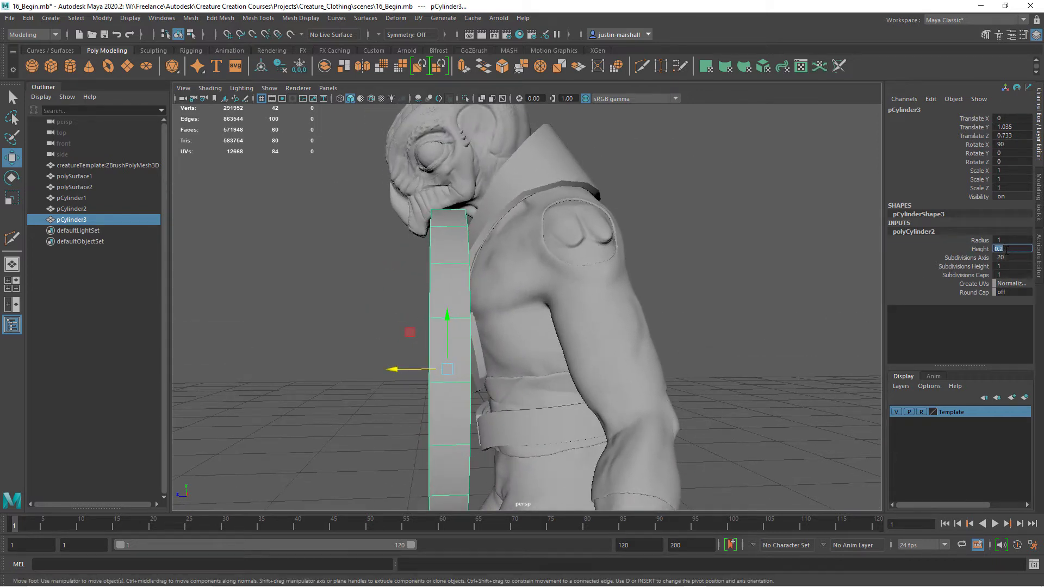
type(".1")
key("Return")
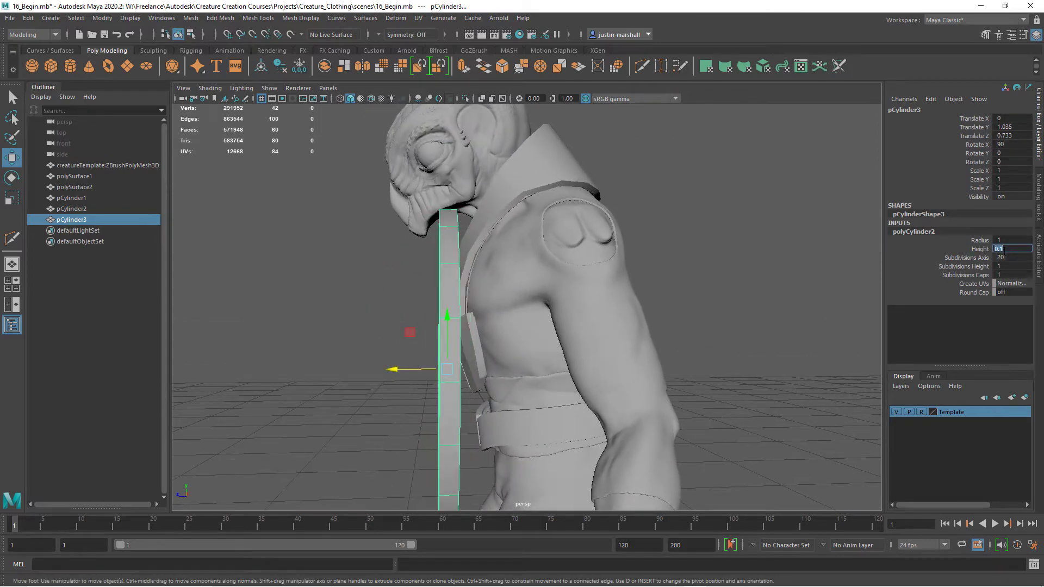
- Reduce the disc's radius to 0.3
left_click(978, 241)
left_click_drag(757, 289, 730, 296, "alt")
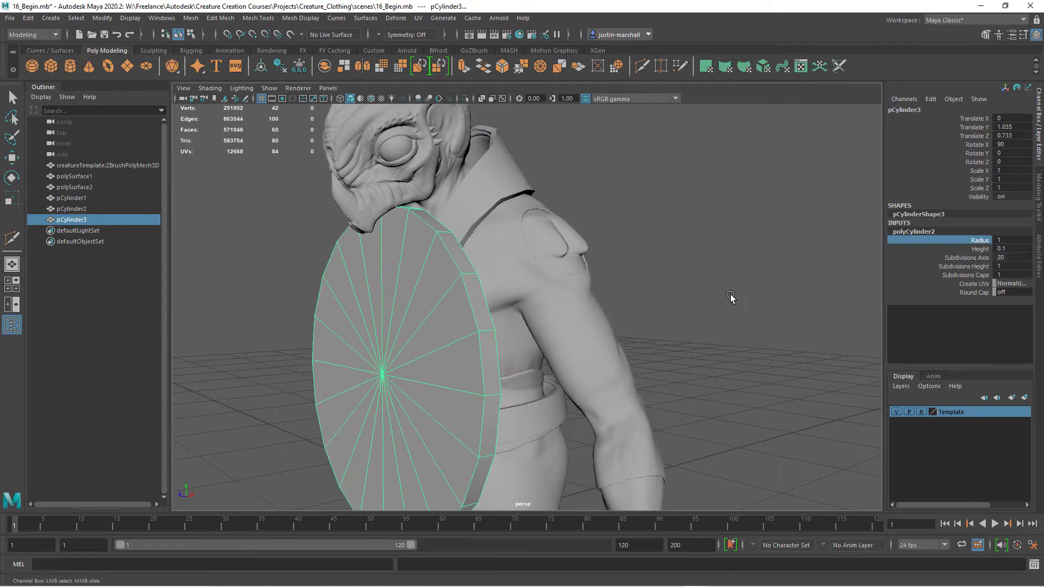
middle_click_drag(730, 296, 722, 287)
left_click_drag(722, 291, 771, 304, "alt")
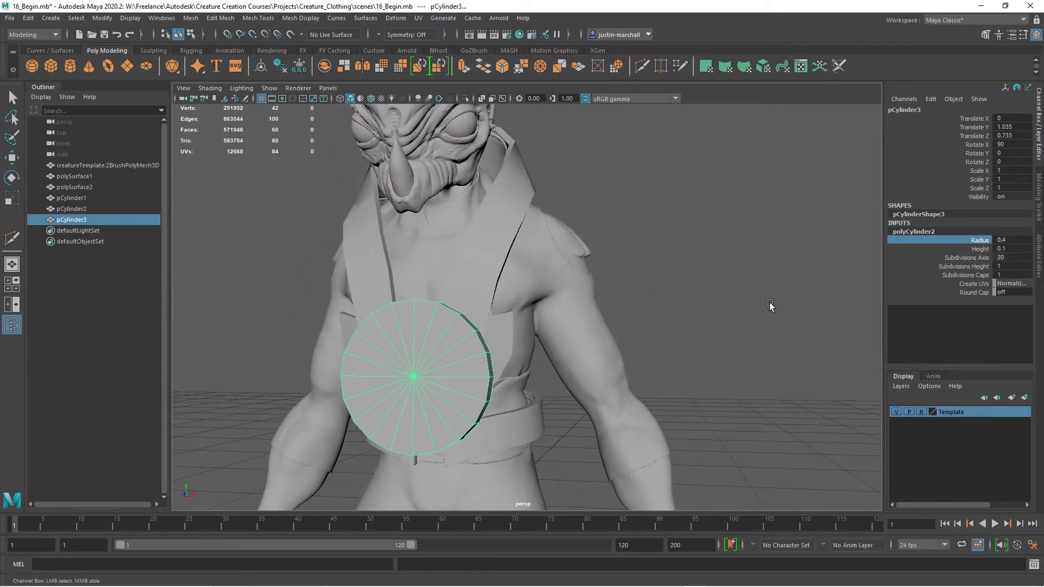
middle_click_drag(769, 302, 768, 300)
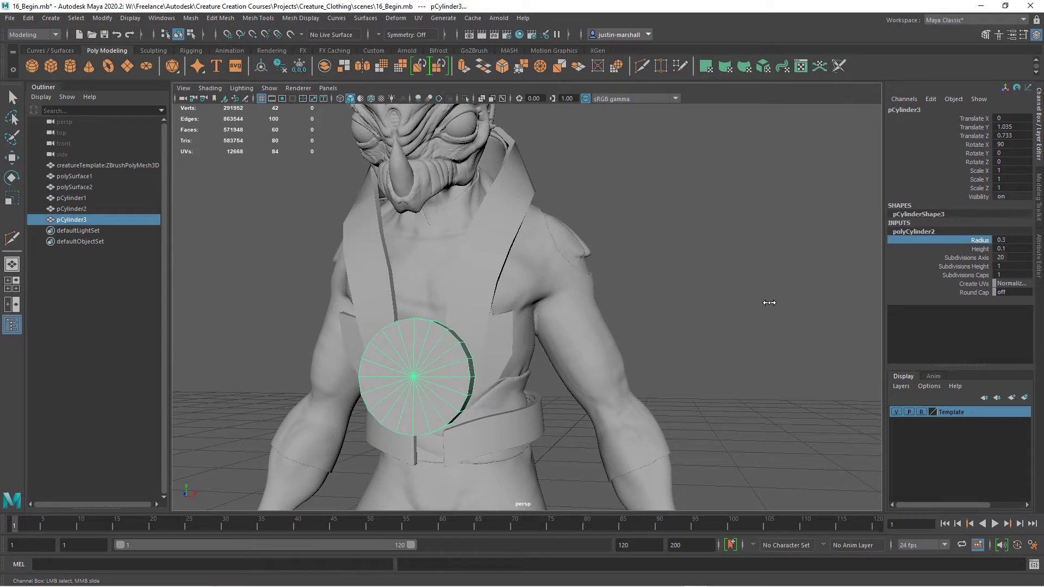
- Raise the disc between the vest's front panels, to a Y translation of about 1.226
left_click_drag(730, 320, 706, 318, "alt")
key("w")
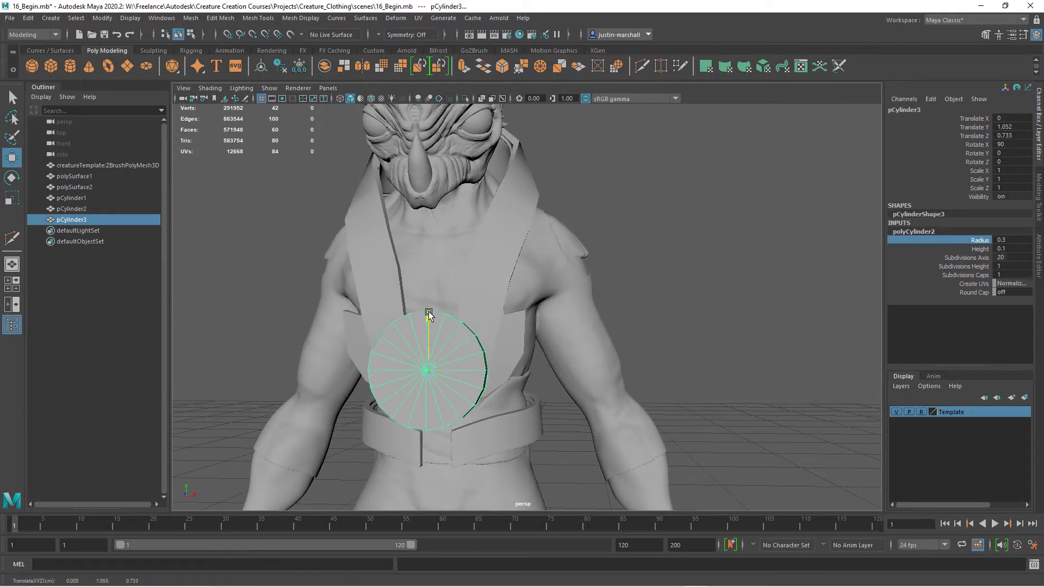
left_click_drag(430, 315, 428, 299)
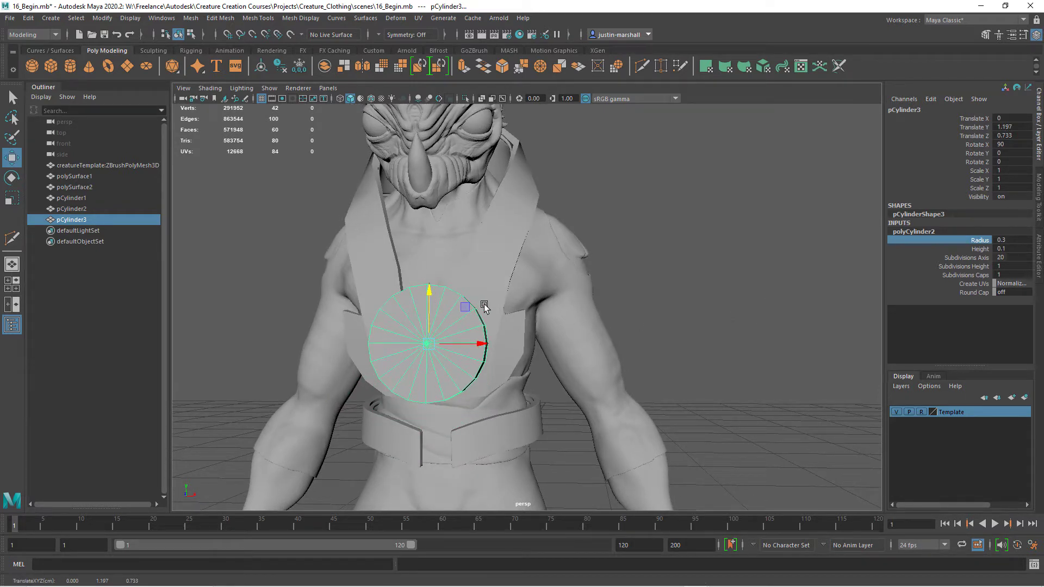
left_click_drag(430, 292, 433, 281)
- Set the disc's radius to 0.25 and its height to 0.05
right_click_drag(506, 324, 707, 310, "alt")
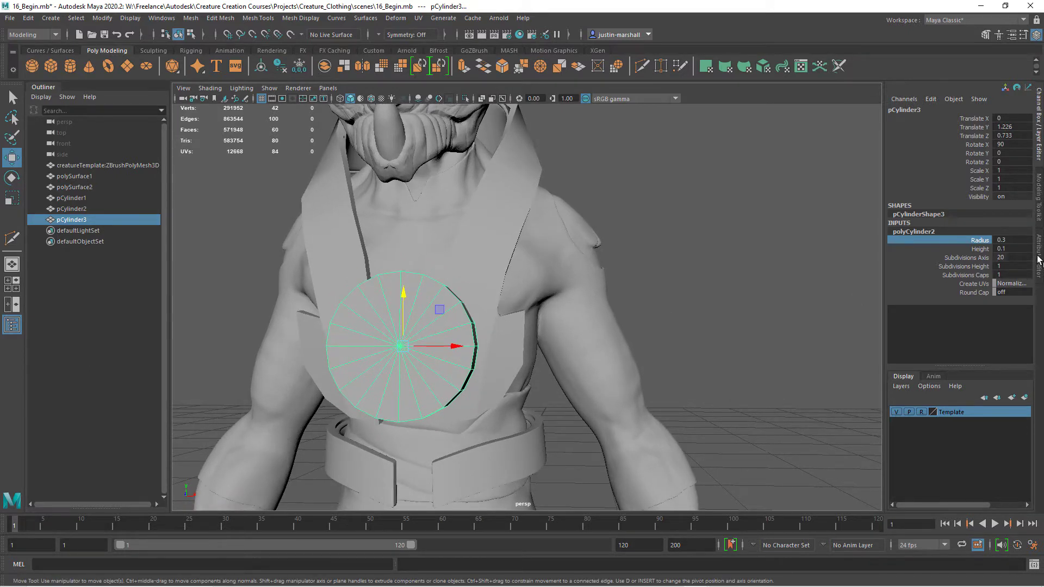
double_click(1014, 239)
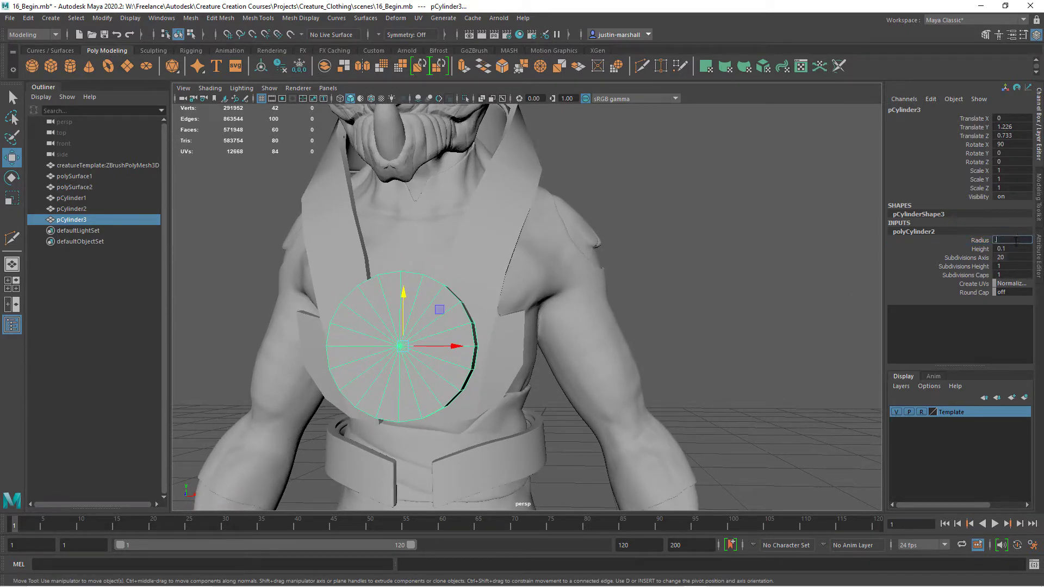
type(".25")
key("Return")
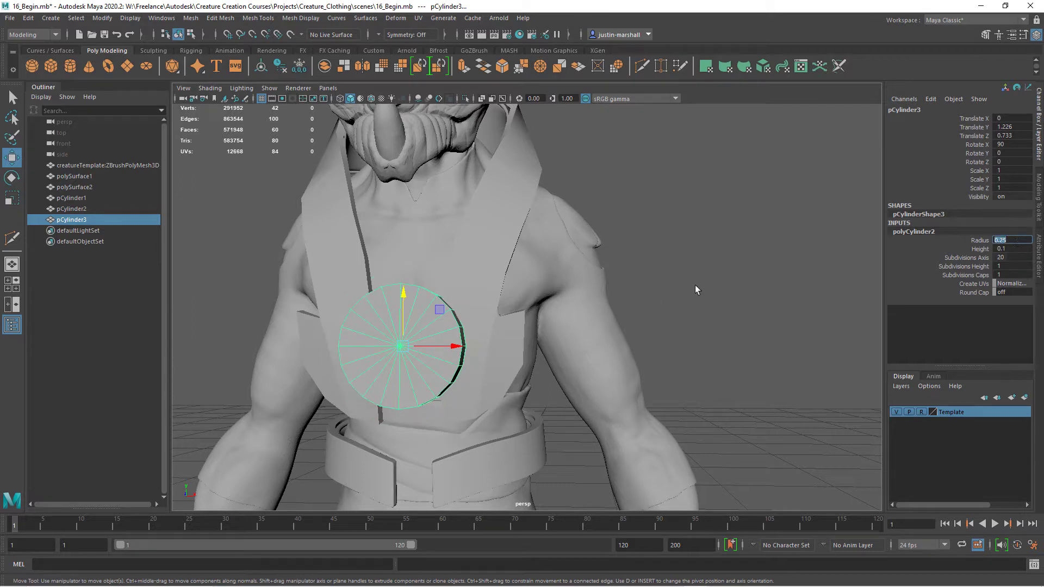
double_click(1012, 248)
key("Return")
- Tilt the disc to about 99.5 degrees in X and move it closer to the chest, at a Z translation of about 0.698
left_click_drag(516, 259, 498, 350, "alt")
mouse_move(383, 333)
left_mouse_down()
mouse_move(387, 306)
mouse_move(384, 336)
mouse_move(387, 309)
mouse_move(384, 319)
left_mouse_up()
key("e")
key("w")
key("e")
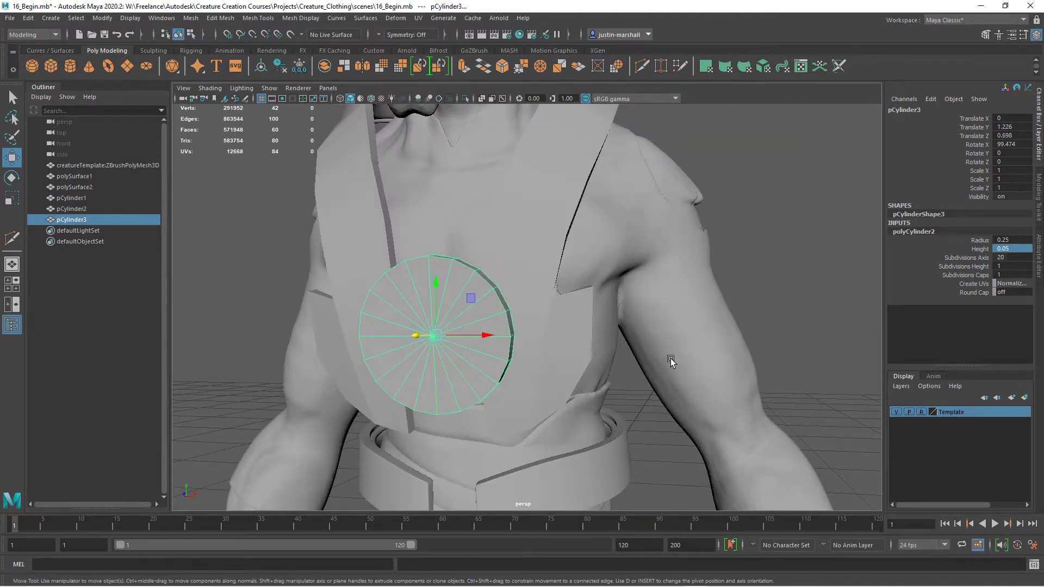
- Set the disc's cap subdivisions to 2 to add an inner ring of edges
left_click_drag(582, 326, 492, 316, "alt")
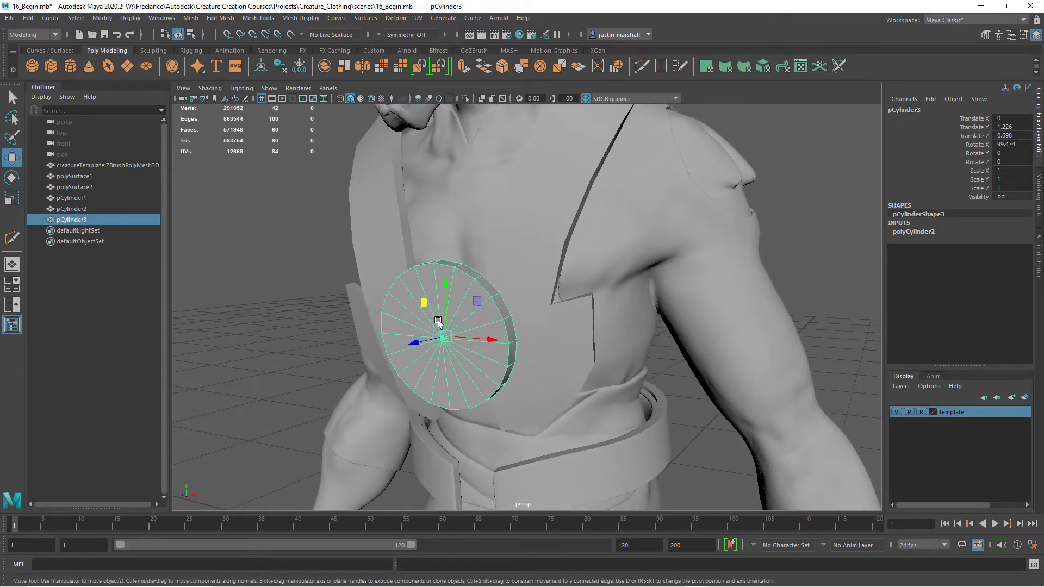
left_click(922, 234)
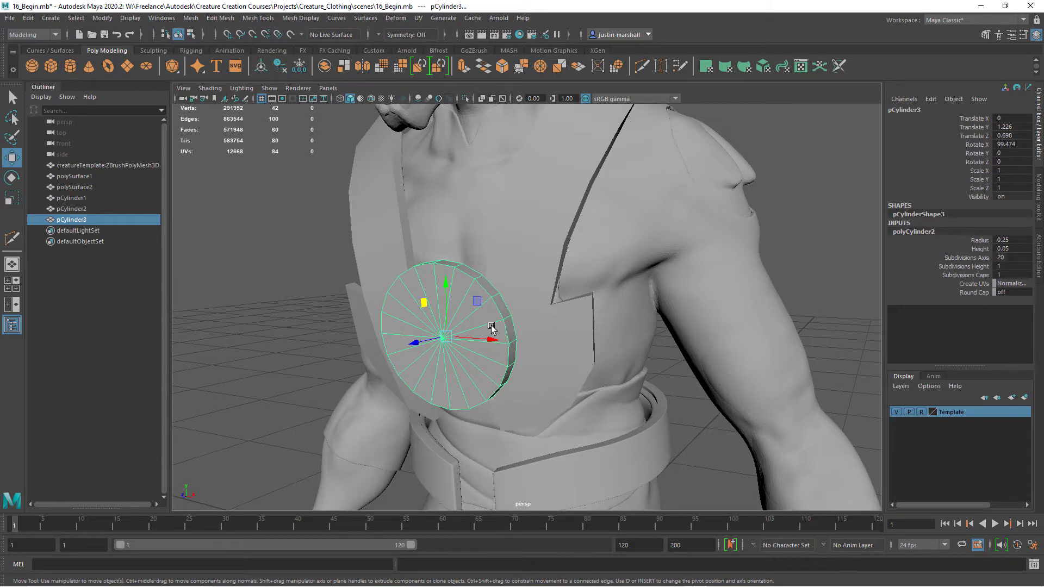
left_click(972, 266)
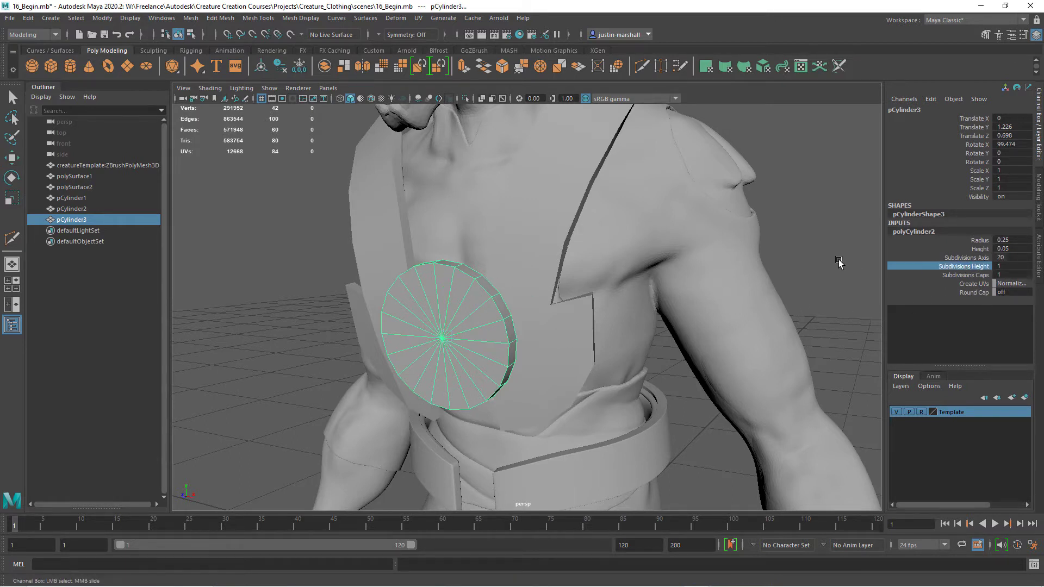
middle_click_drag(838, 262, 839, 261)
left_click(963, 275)
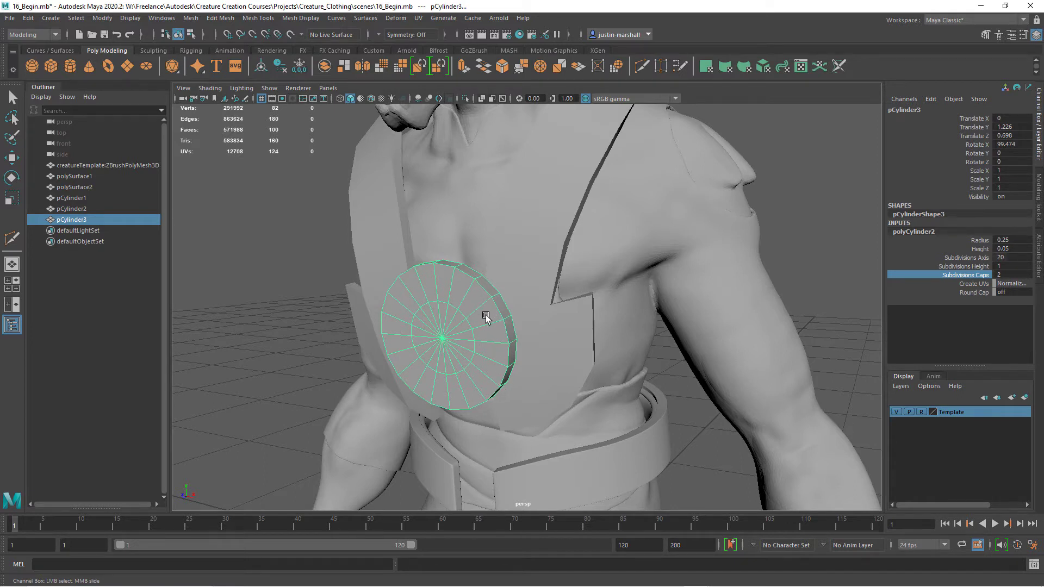
- Duplicate the disc and hide the original as a backup
left_click_drag(471, 296, 874, 292, "alt")
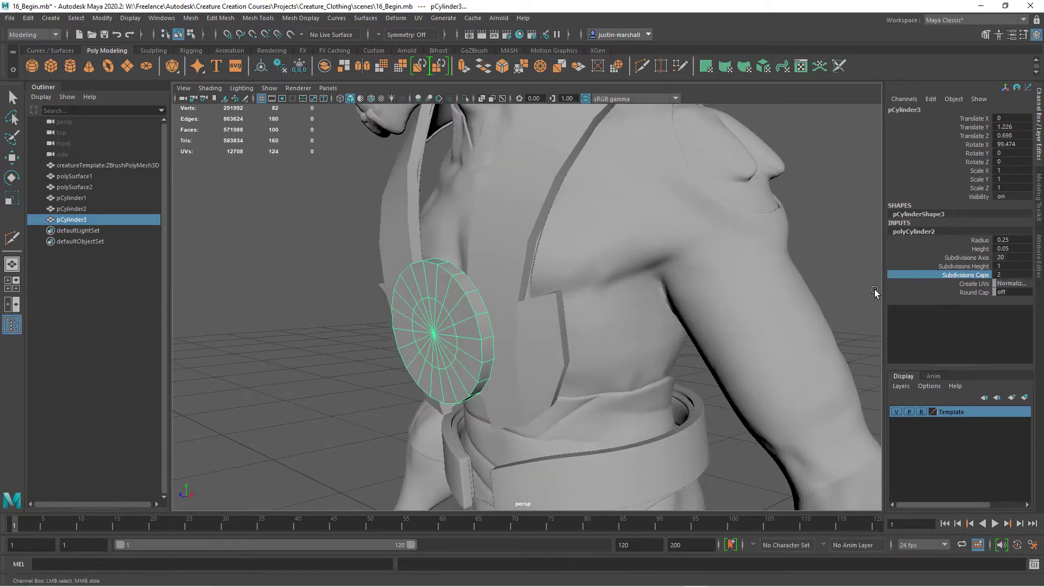
key("ctrl+d")
key("w")
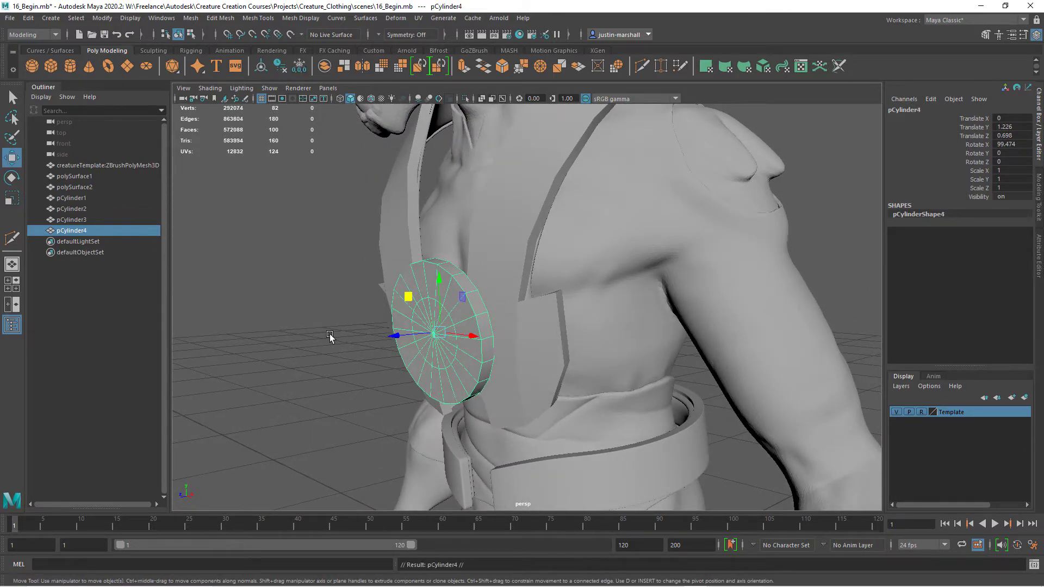
left_click(82, 220)
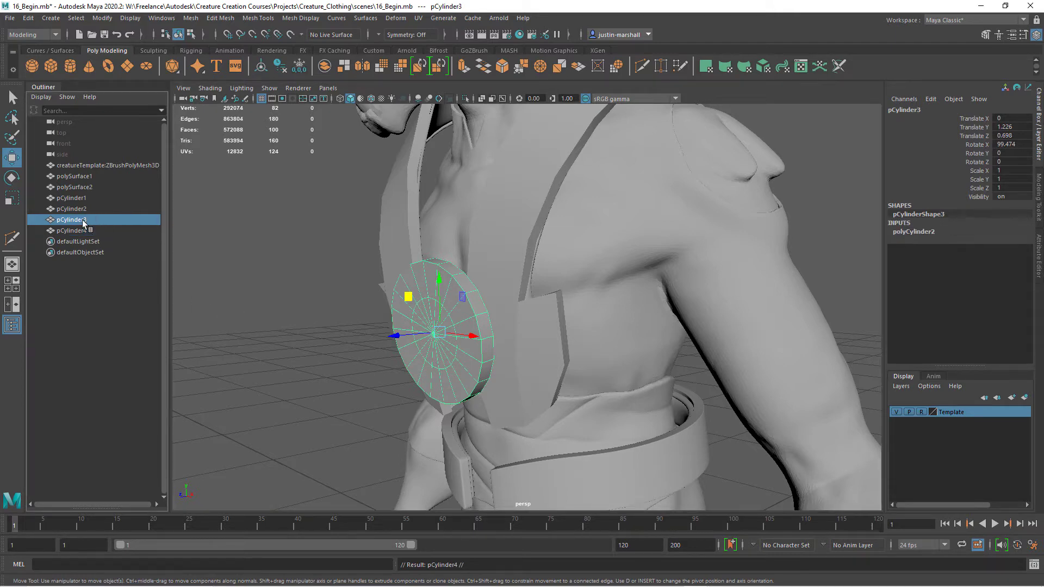
key("ctrl+h")
- Isolate the duplicated disc in the viewport and frame its front cap up close
left_click(467, 329)
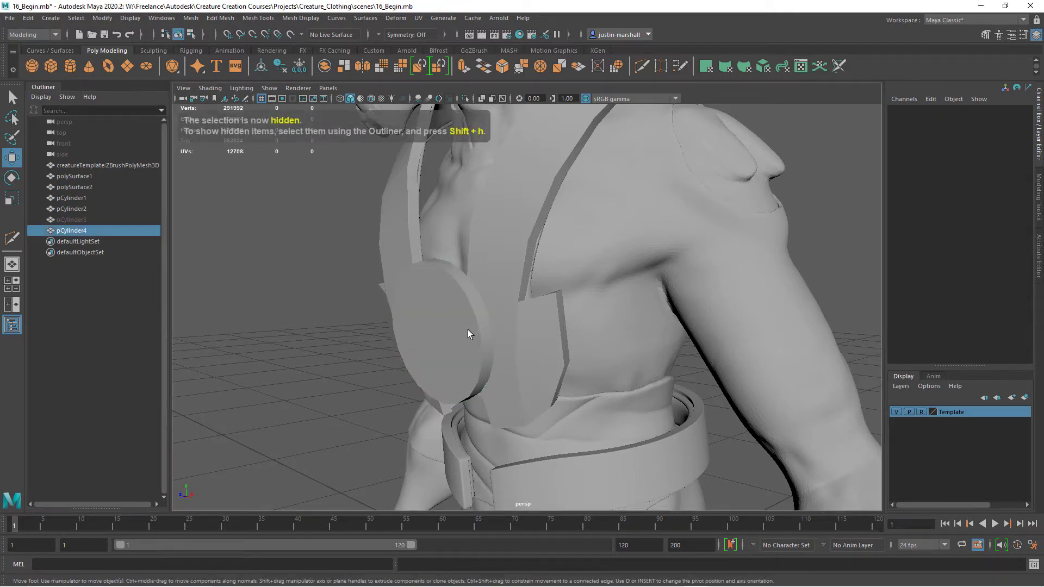
left_click_drag(483, 385, 510, 379, "alt")
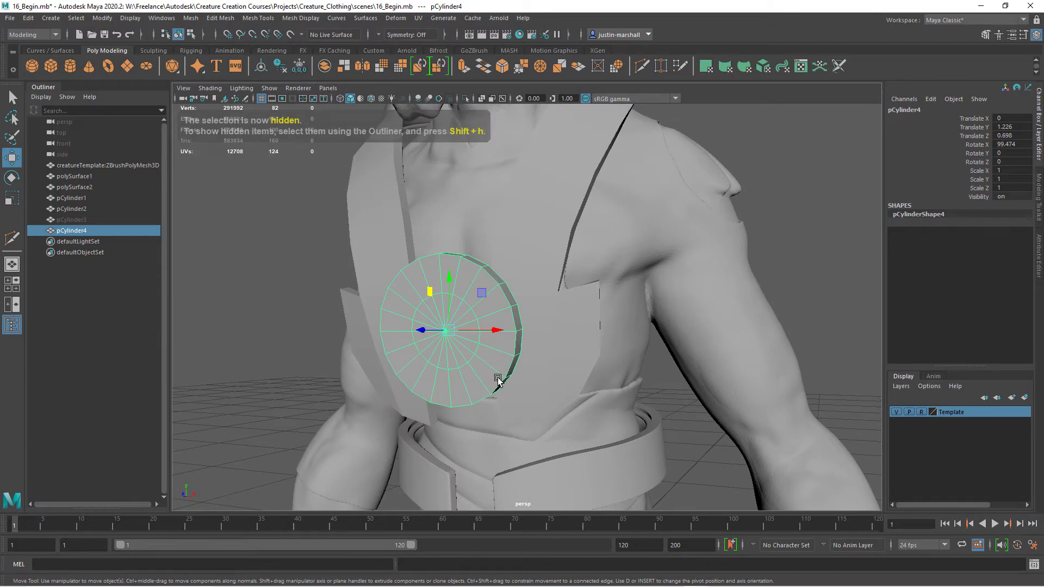
right_click_drag(482, 357, 577, 363, "alt")
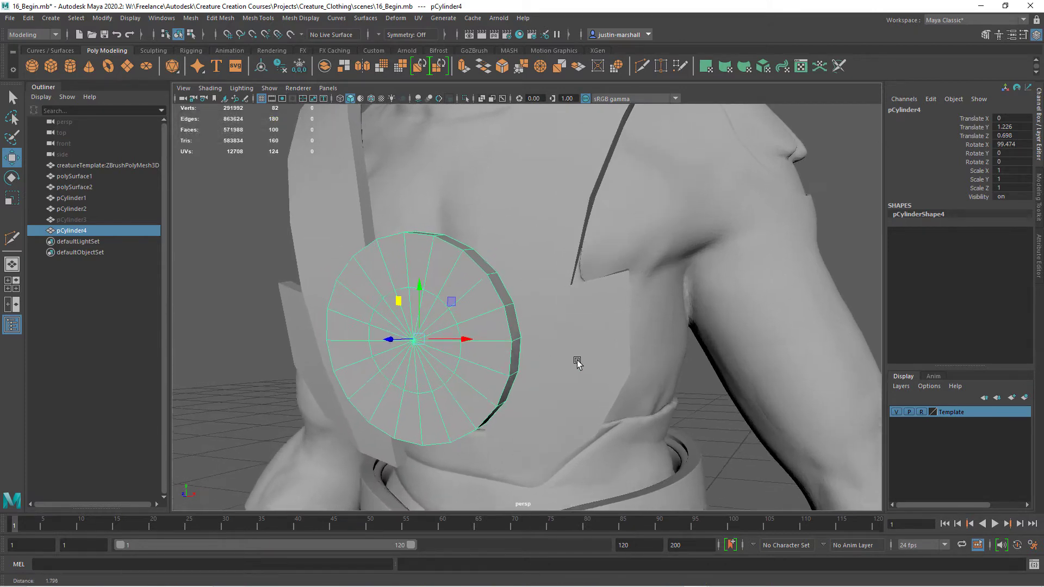
middle_click_drag(517, 362, 602, 343, "alt")
right_click_drag(567, 348, 587, 346, "alt")
left_click_drag(587, 350, 533, 309, "alt")
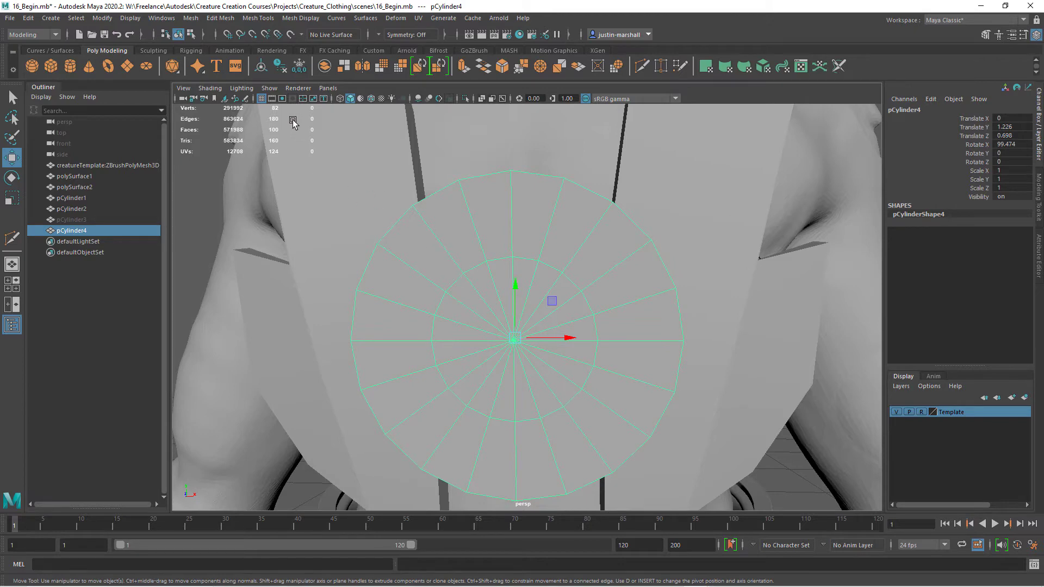
left_click(269, 87)
mouse_move(288, 107)
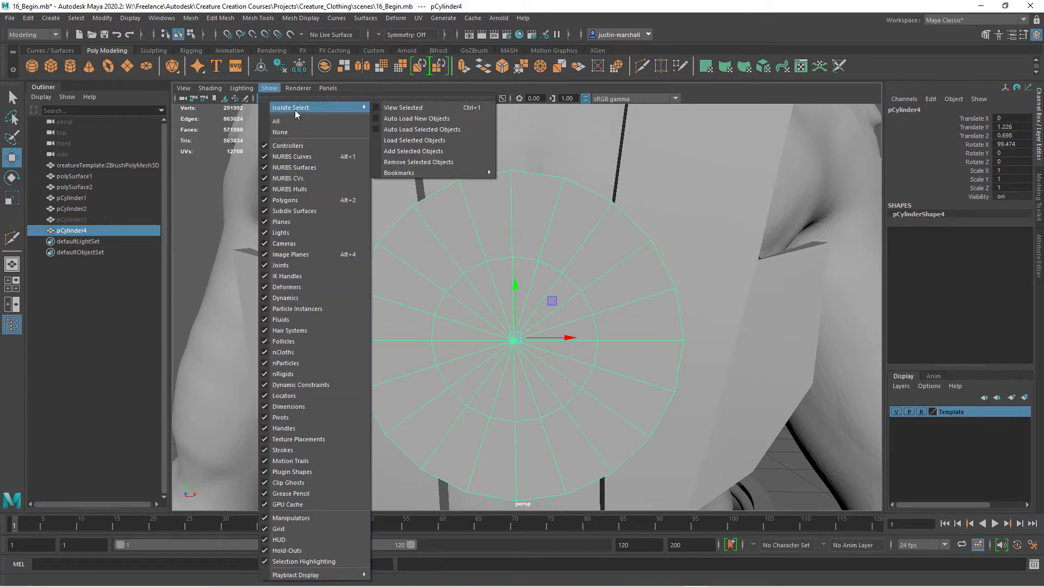
left_click(405, 108)
mouse_move(608, 348)
left_mouse_down("alt")
mouse_move(596, 357)
mouse_move(596, 344)
mouse_move(578, 340)
mouse_move(608, 346)
left_mouse_up("alt")
right_click_drag(607, 348, 616, 345, "alt")
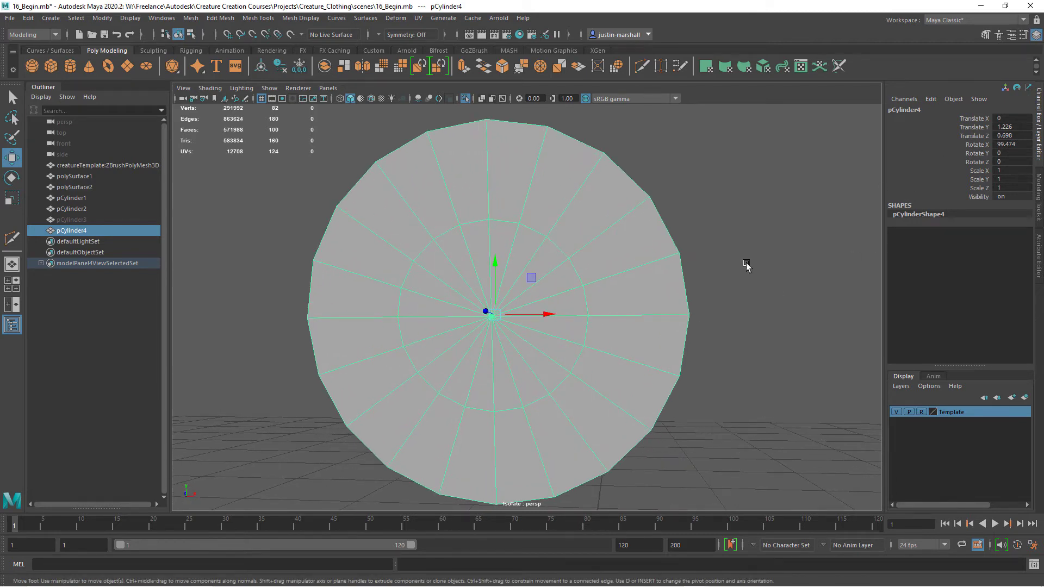
left_click_drag(533, 330, 535, 338, "alt")
right_click_drag(534, 339, 631, 350, "alt")
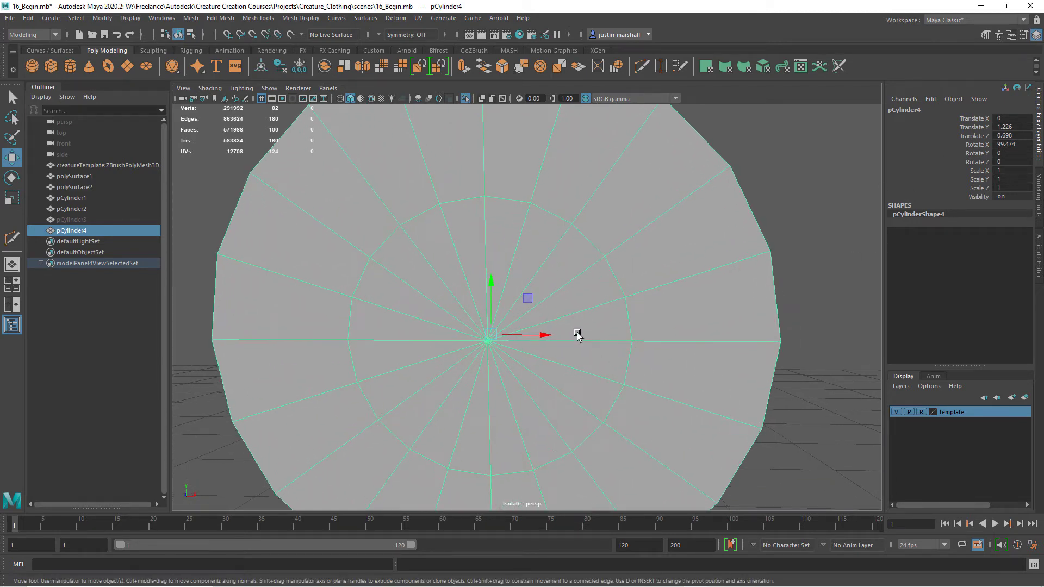
- Delete the diagonal spokes inside the front cap's inner ring, keeping only the horizontal and vertical edges through the center
left_click_drag(575, 333, 578, 328, "alt")
right_click_drag(578, 327, 592, 326, "alt")
middle_click_drag(592, 326, 579, 360, "alt")
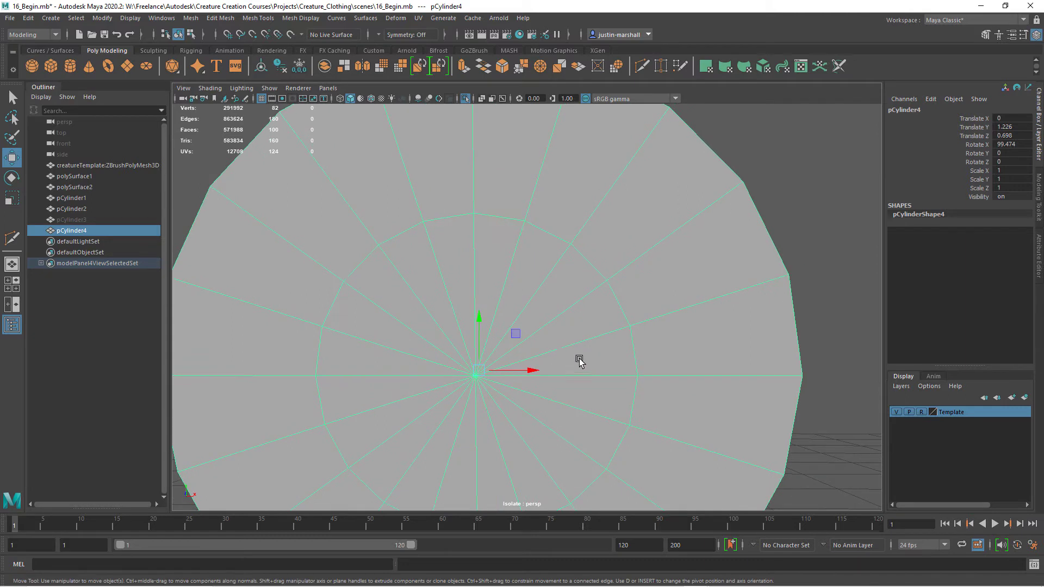
right_click_drag(509, 276, 507, 243)
left_click(509, 263)
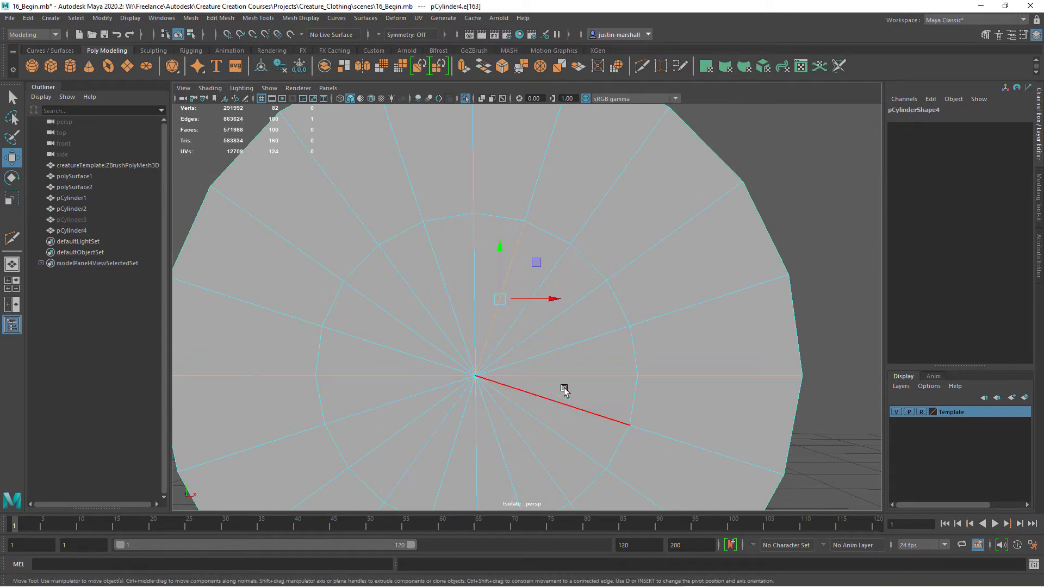
left_click(553, 268, "shift")
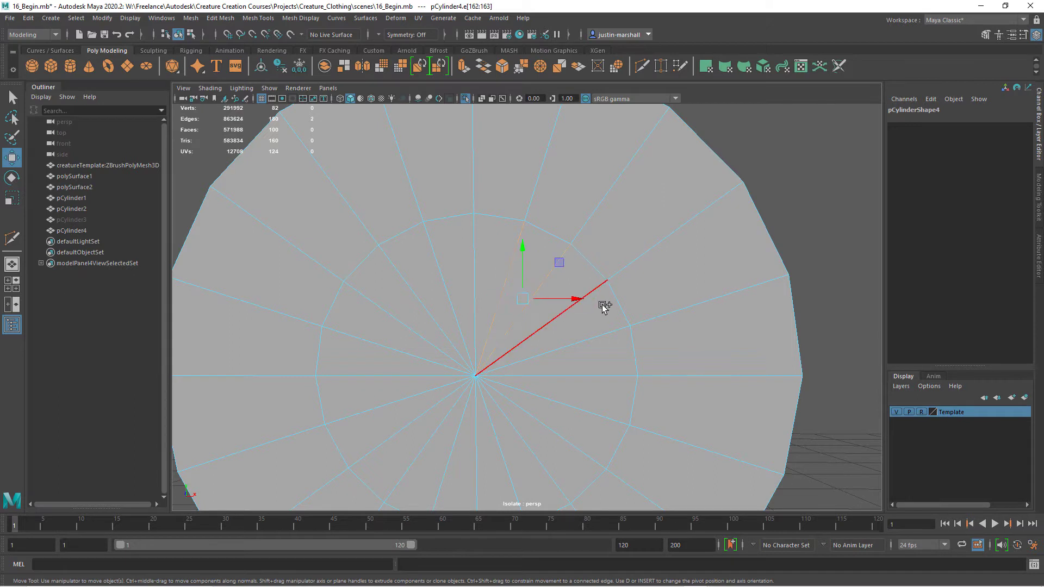
left_click(550, 328, "shift")
left_click(549, 347, "shift")
left_click(446, 291, "shift")
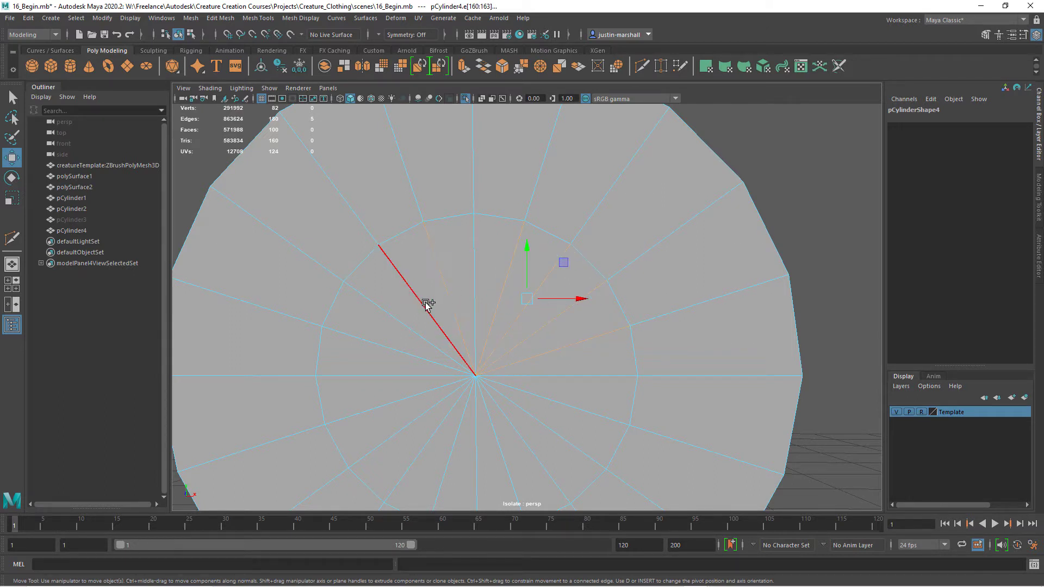
left_click(404, 325, "shift")
left_click(401, 353, "shift")
left_click(402, 400, "shift")
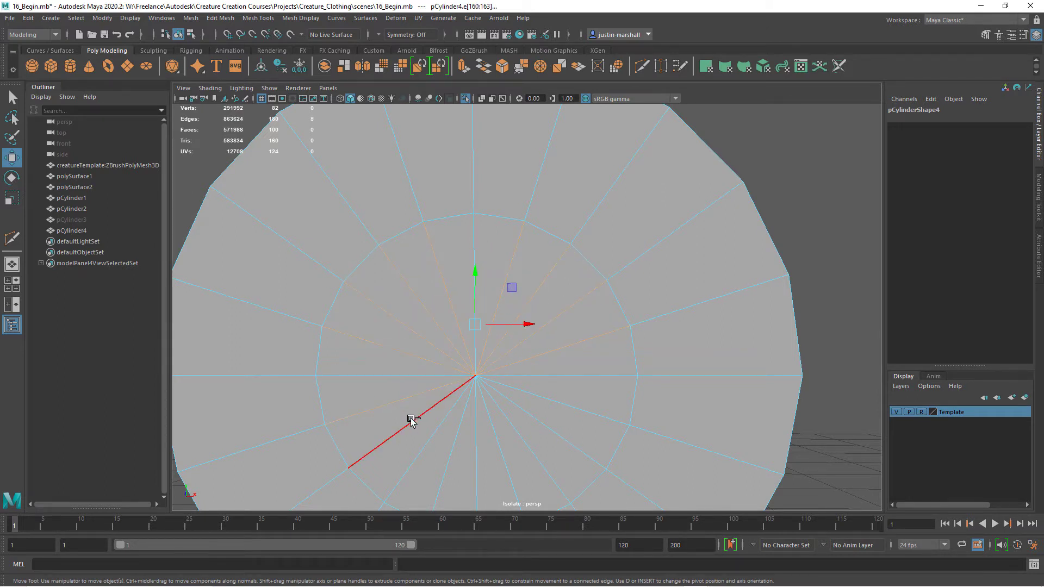
left_click(412, 420, "shift")
left_click(433, 436, "shift")
left_click(466, 442, "shift")
left_click(496, 438, "shift")
left_click(522, 435, "shift")
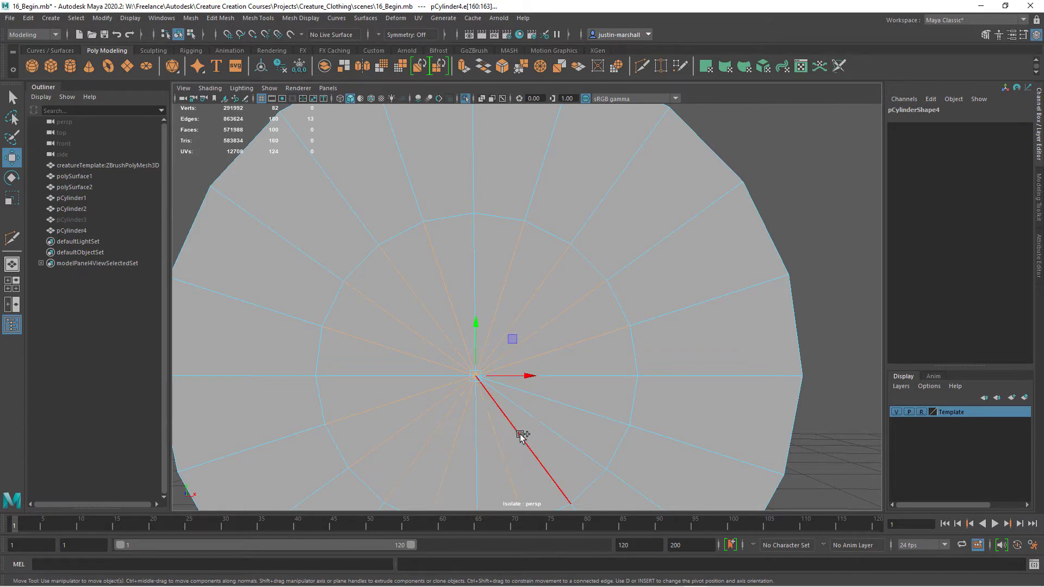
left_click(540, 422, "shift")
left_click(566, 405, "shift")
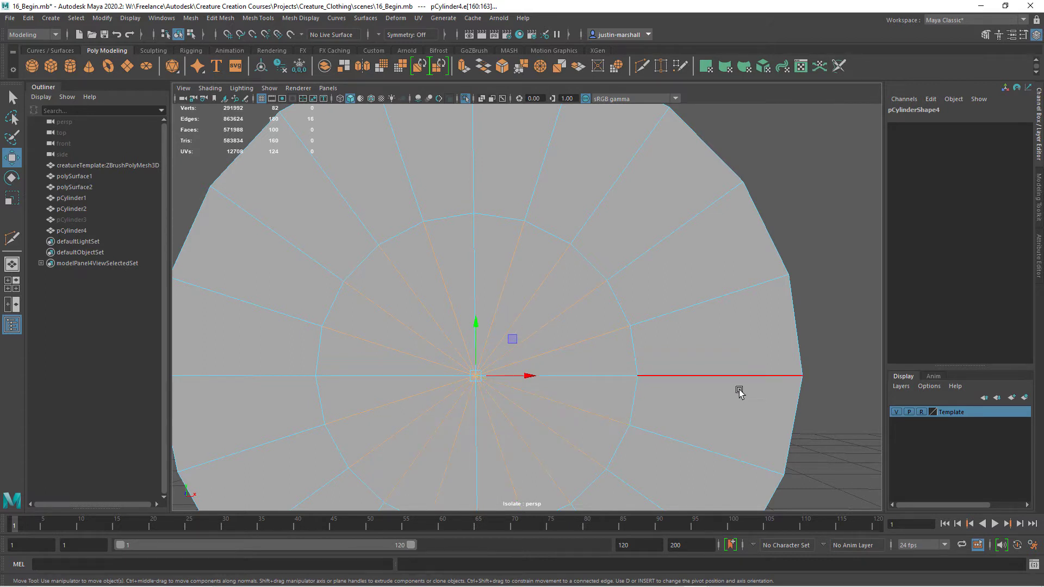
key("Delete")
scroll(652, 369, "down", 3)
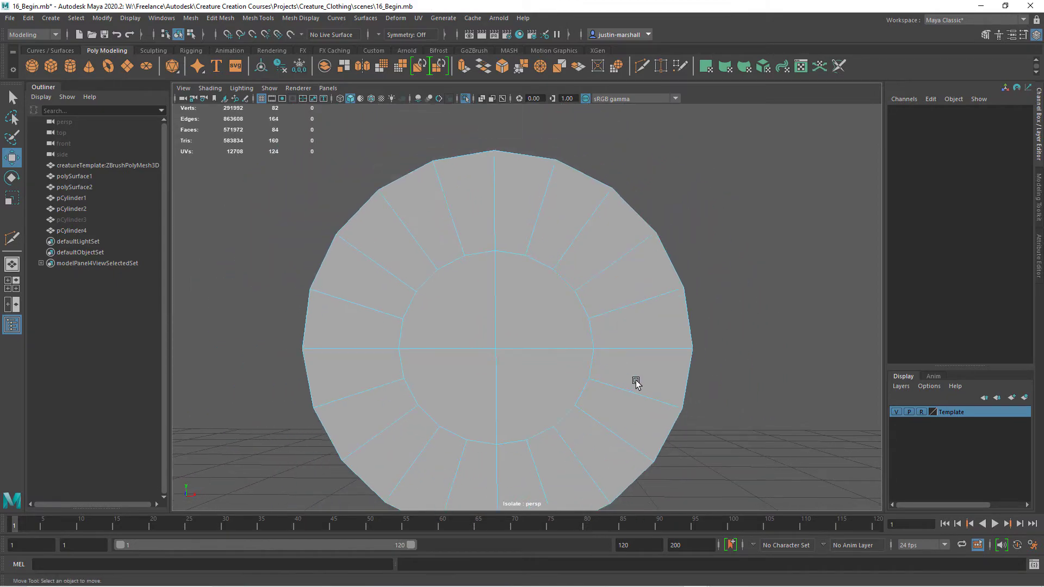
- Delete the diagonal spokes inside the back cap's inner ring, keeping only the horizontal and vertical center edges
left_click_drag(636, 383, 368, 362, "alt")
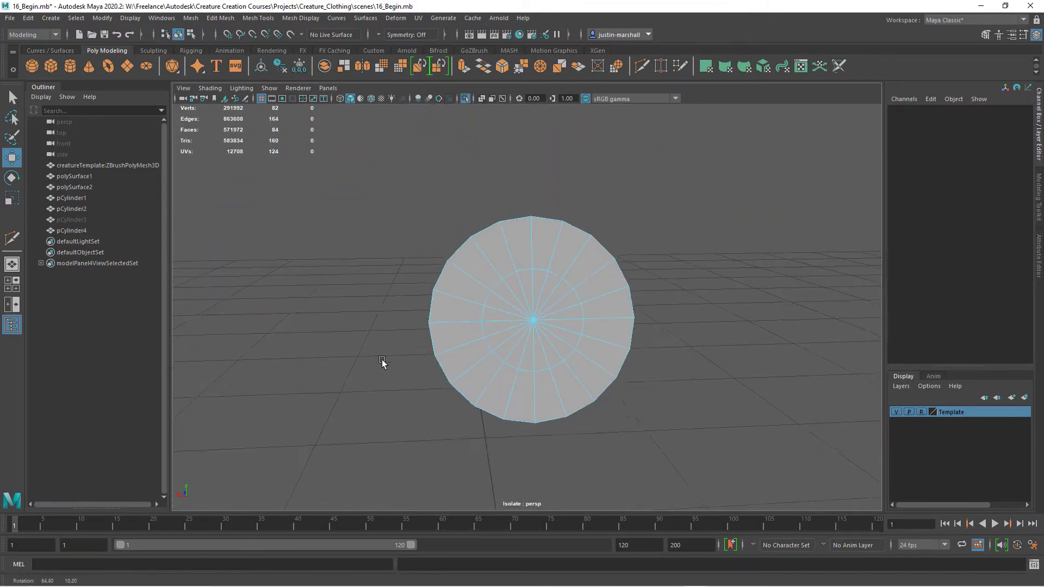
scroll(628, 354, "up", 2)
left_click(514, 294)
left_click(520, 308, "shift")
left_click(509, 308, "shift")
left_click(498, 315, "shift")
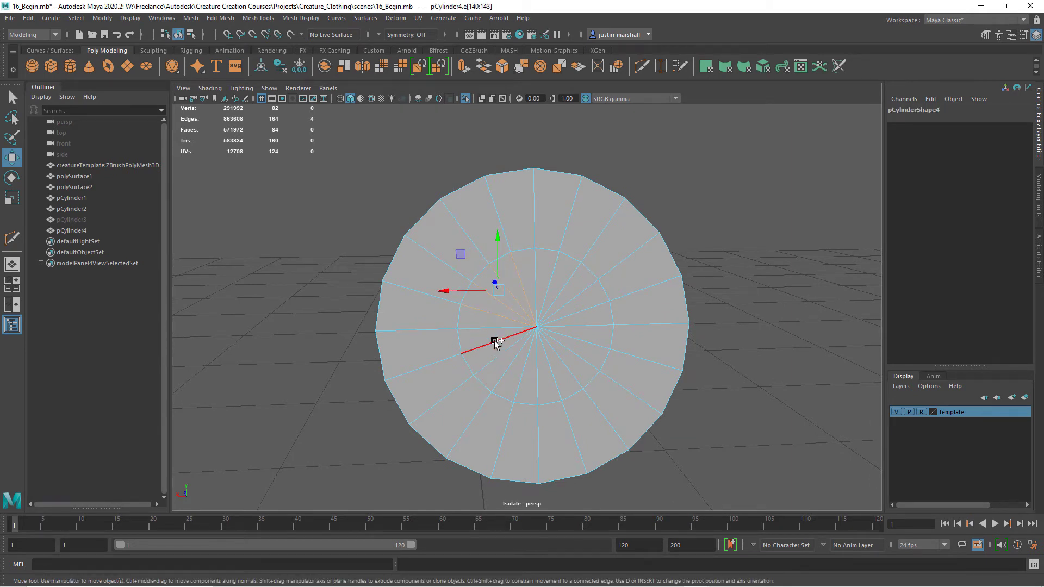
left_click(495, 341, "shift")
left_click(496, 357, "shift")
left_click(510, 366, "shift")
left_click(522, 372, "shift")
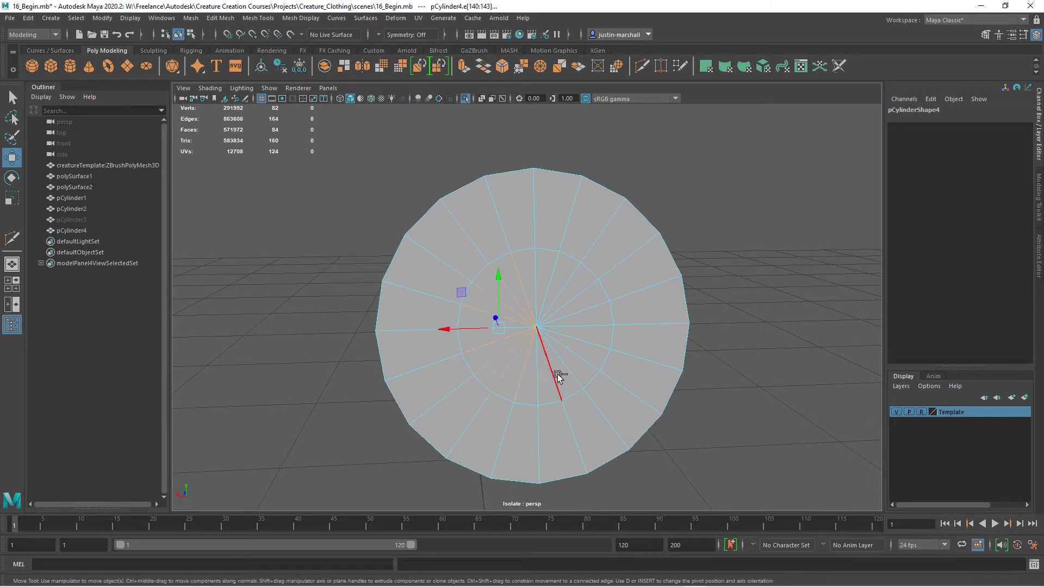
left_click(557, 374, "shift")
left_click(569, 368, "shift")
left_click(579, 357, "shift")
left_click(588, 343, "shift")
left_click(585, 309, "shift")
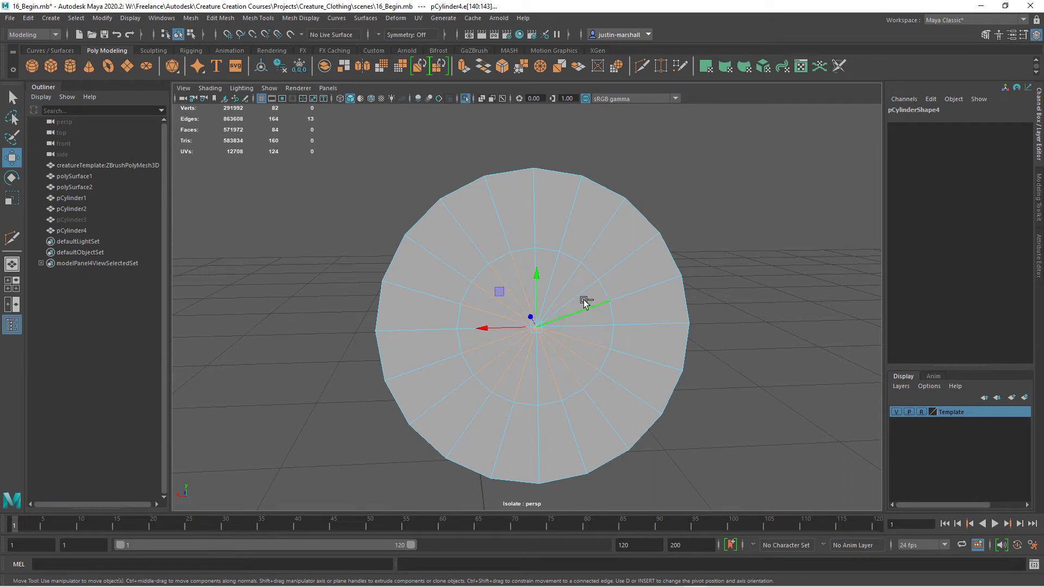
left_click(579, 292, "shift")
left_click(568, 275, "shift")
left_click(554, 272, "shift")
key("Delete")
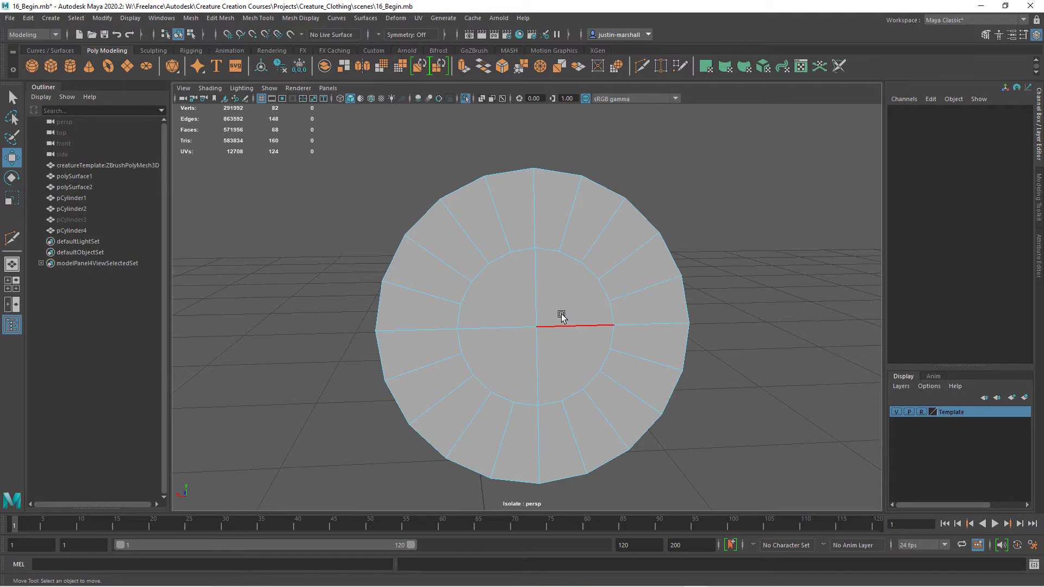
- Multi-Cut two horizontal edges across the front cap's inner circle, joining the ring vertices directly above and below the center line
left_click_drag(560, 315, 645, 128, "alt")
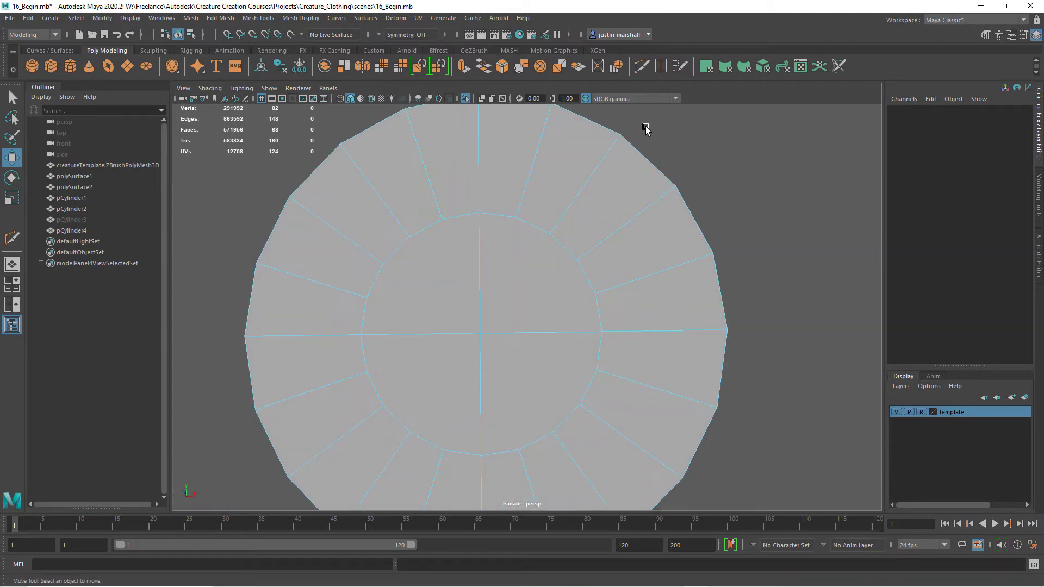
left_click(642, 66)
middle_click_drag(630, 271, 530, 285, "alt")
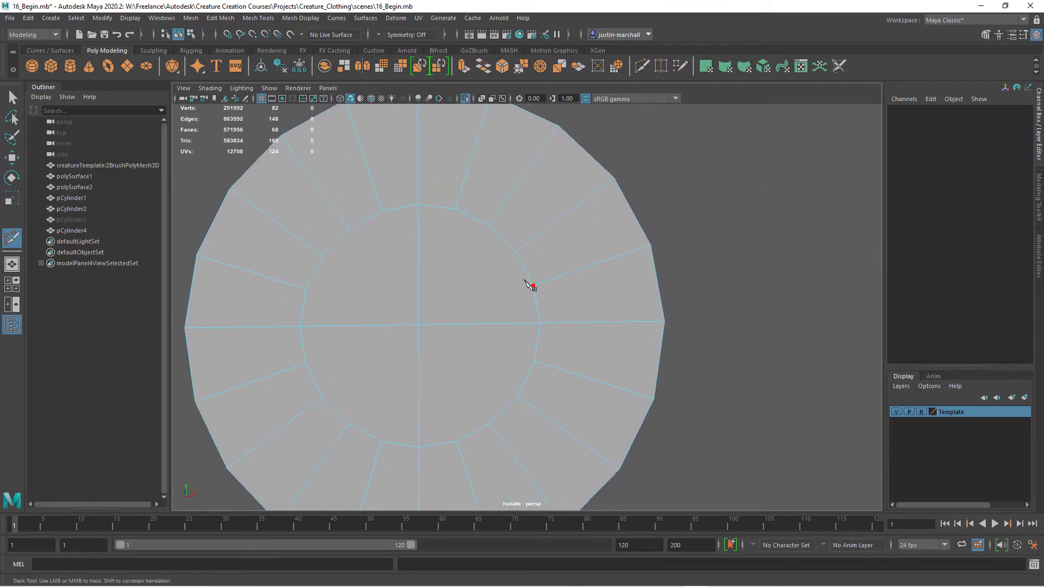
scroll(530, 285, "down", 2)
left_click(315, 290)
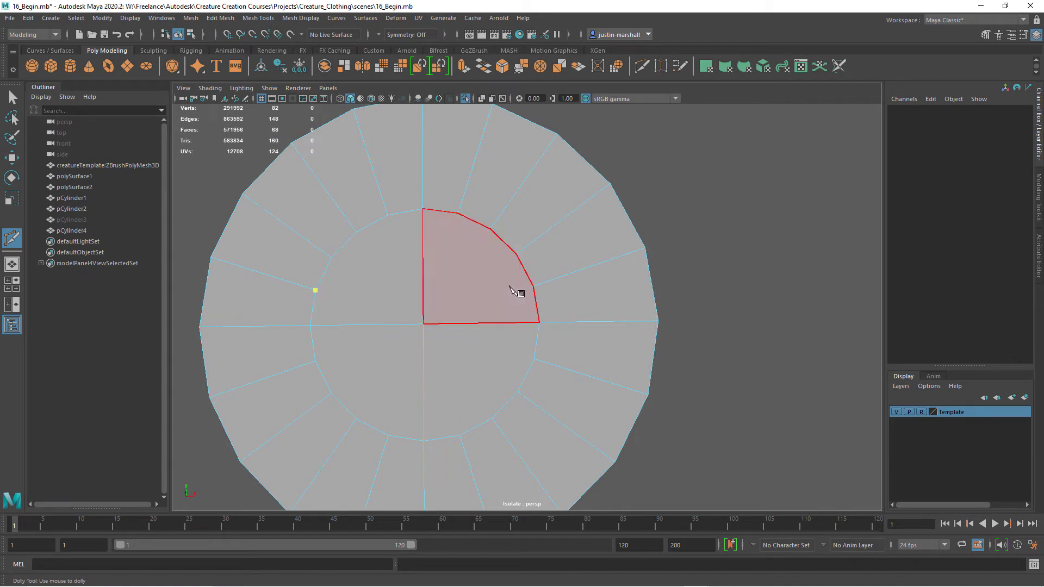
left_click(530, 287)
key("Return")
left_click(315, 361)
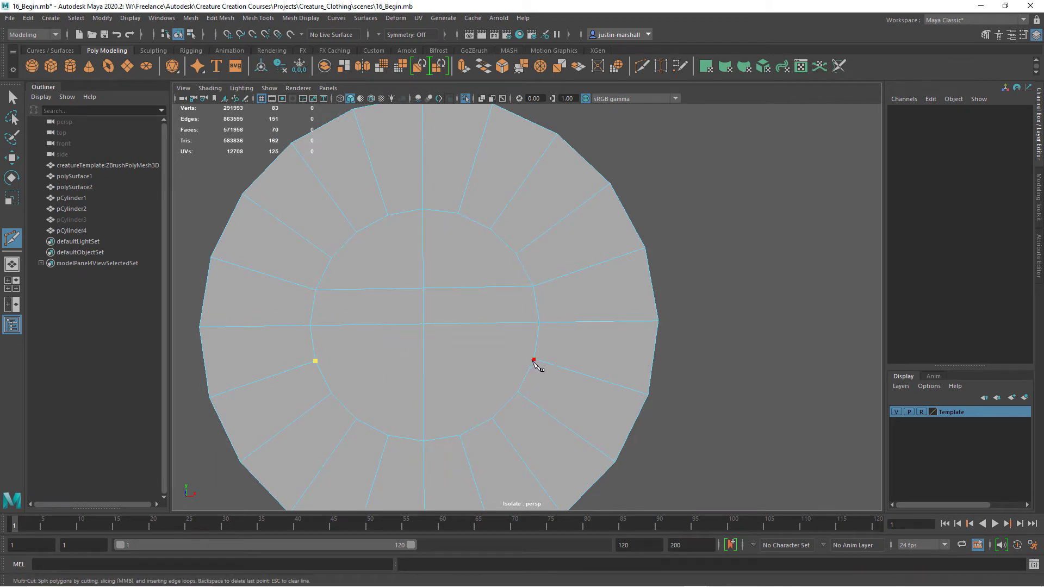
key("Return")
- Cut two vertical edges across the front cap's inner circle, one on each side of the vertical center line
left_click(356, 234)
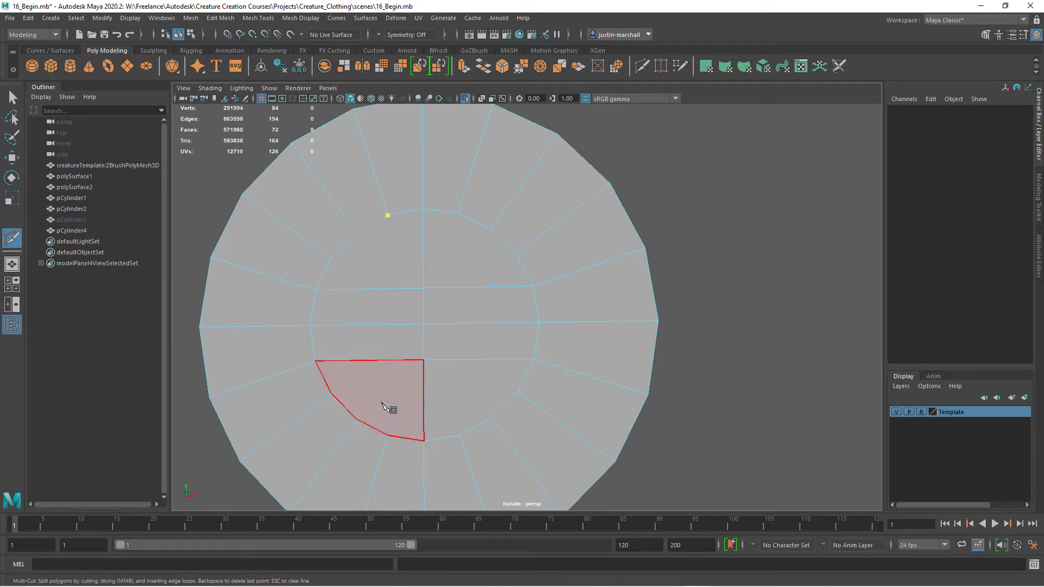
left_click(399, 422)
key("Return")
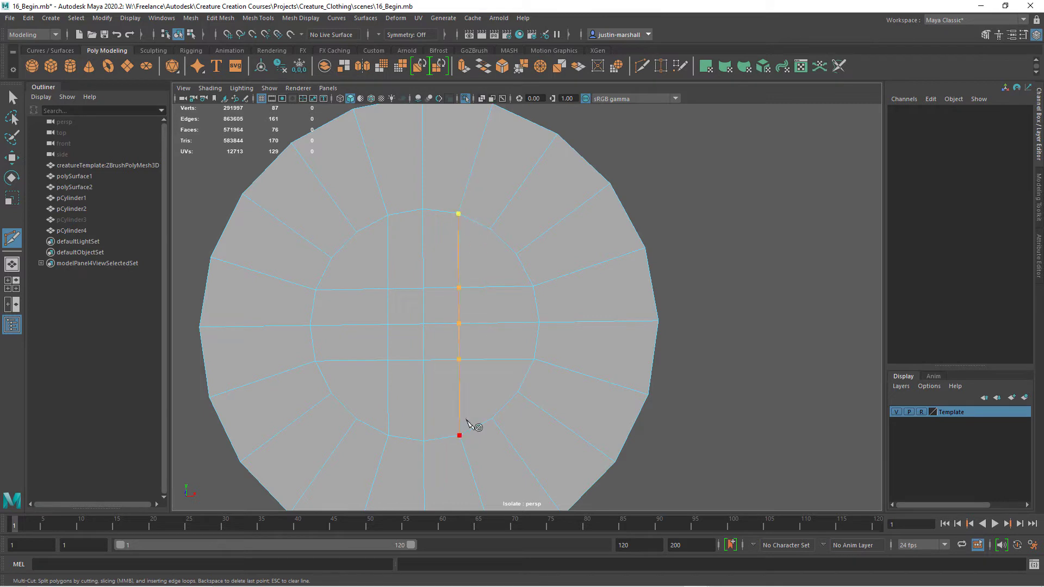
left_click(460, 435)
key("Return")
- Cut two outer horizontal edges across the front cap's inner circle, joining the next pairs of ring vertices above and below
left_click(517, 391)
left_click(332, 257)
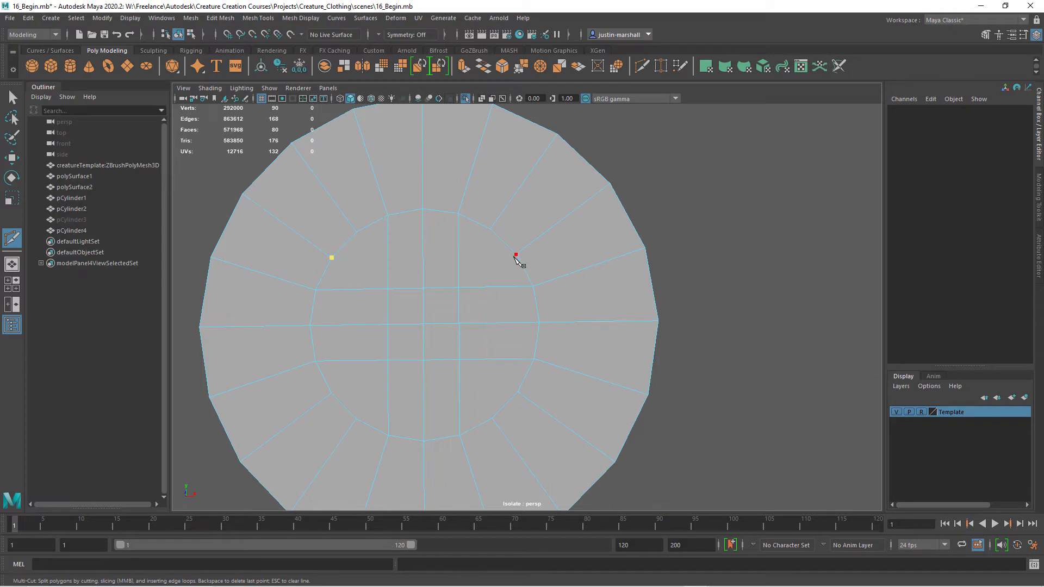
key("Return")
left_click(356, 419)
left_click(517, 392)
key("Return")
left_click(648, 394)
left_click(424, 440)
- Cut two horizontal edges across the back cap's inner circle, directly above and below its center line
right_click_drag(592, 374, 528, 373, "alt")
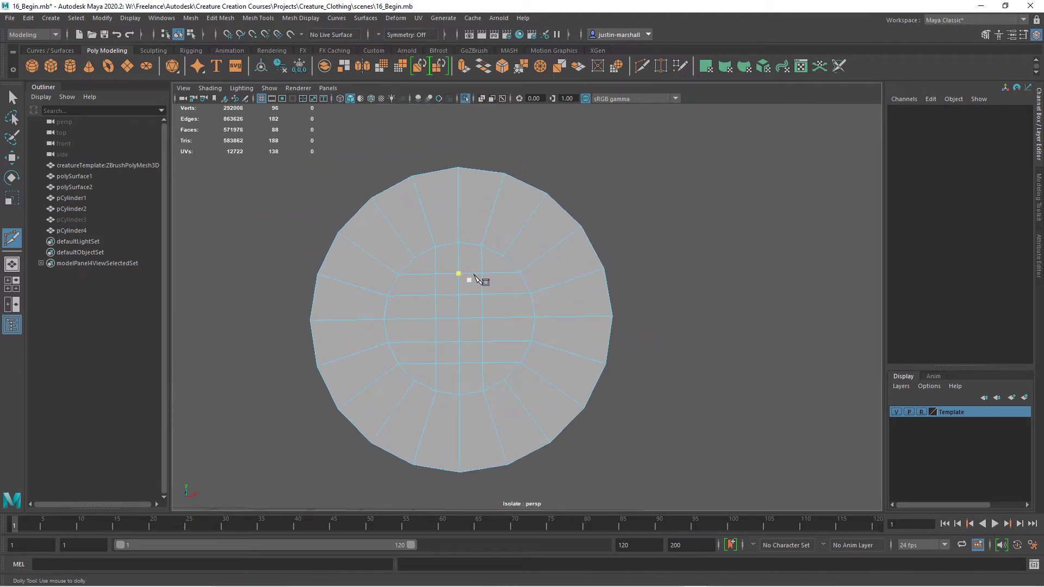
left_click_drag(555, 329, 359, 357, "alt")
right_click_drag(568, 329, 788, 359, "alt")
middle_click_drag(576, 291, 464, 325, "alt")
left_click_drag(467, 327, 379, 344, "alt")
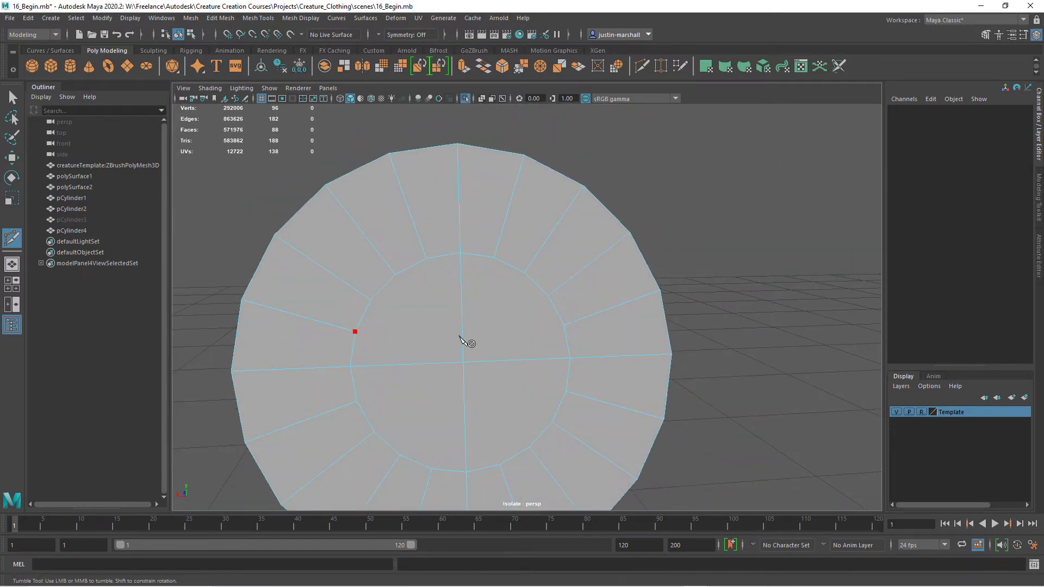
left_click(564, 326)
key("Return")
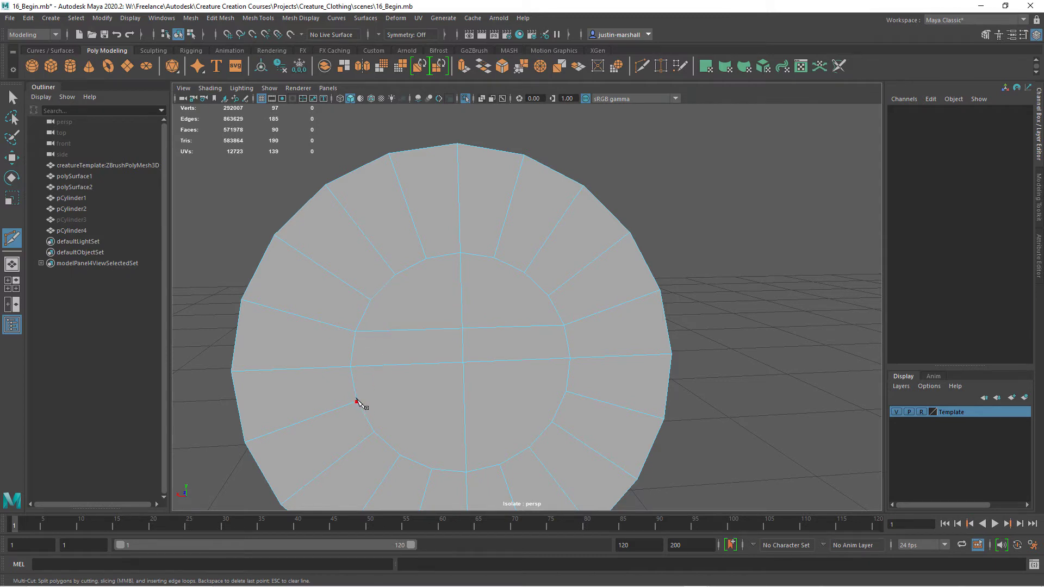
key("Return")
- Cut two vertical edges across the back cap's inner circle, one on each side of its vertical center line
left_click(462, 329)
left_click(431, 468)
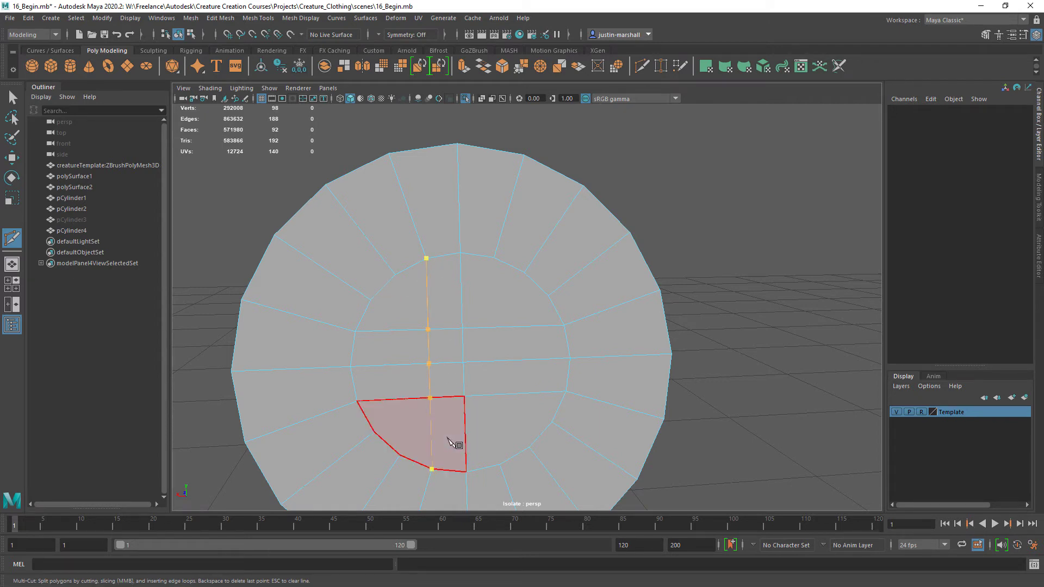
key("Return")
left_click(493, 258)
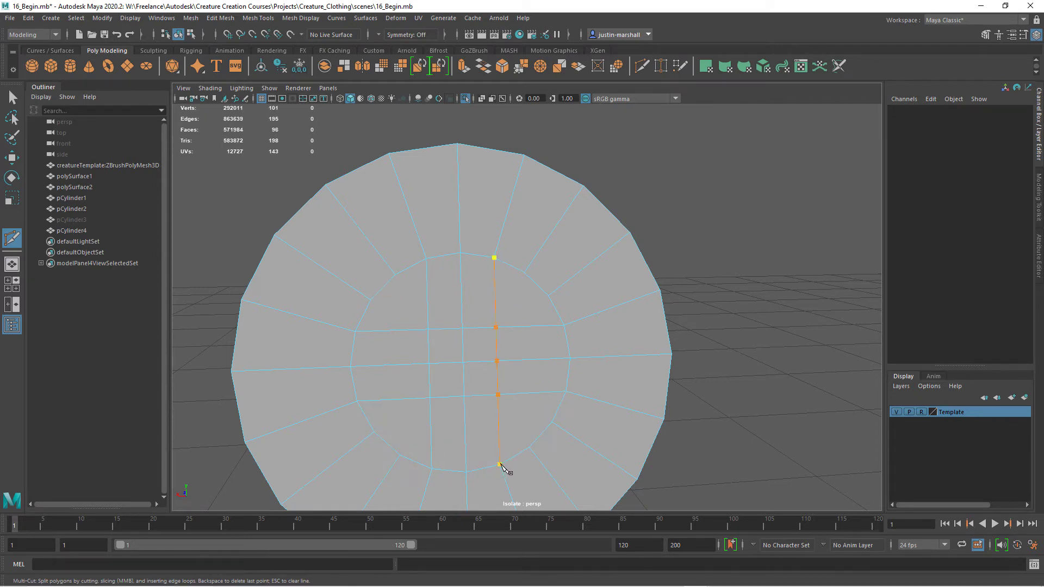
key("Return")
- Cut the two outer horizontal edges across the back cap's inner circle and return to object selection
left_click(371, 300)
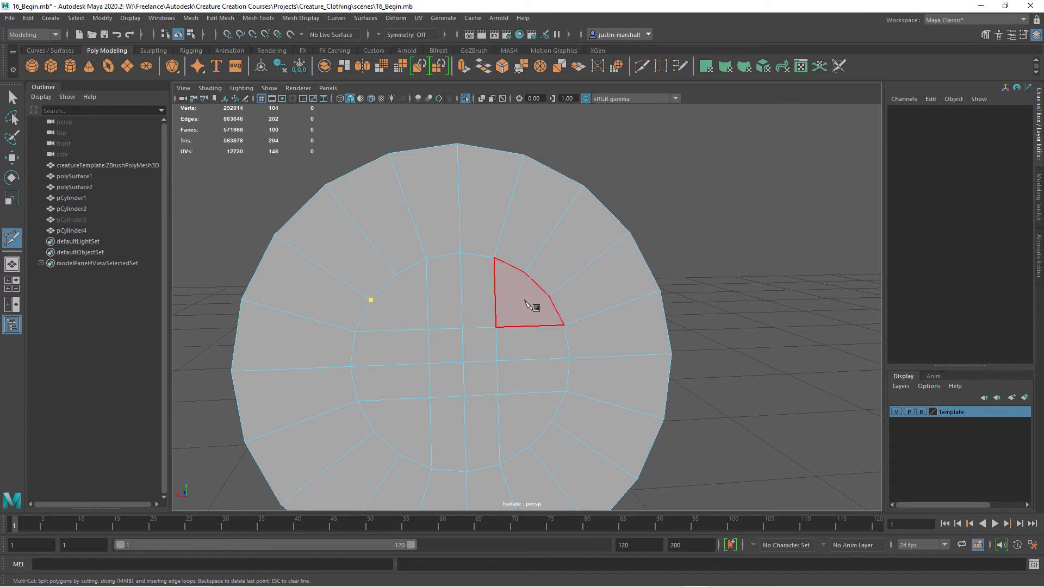
left_click(374, 432)
key("Return")
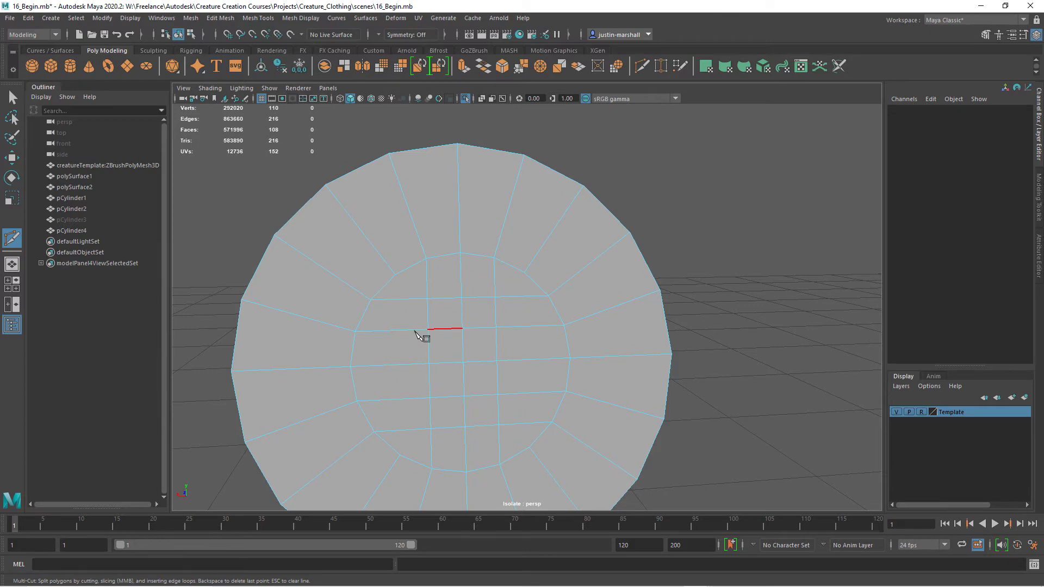
left_click_drag(415, 333, 552, 337, "alt")
right_click_drag(552, 337, 475, 349, "alt")
left_click_drag(475, 350, 546, 328, "alt")
middle_click_drag(524, 339, 458, 361, "alt")
left_click(191, 34)
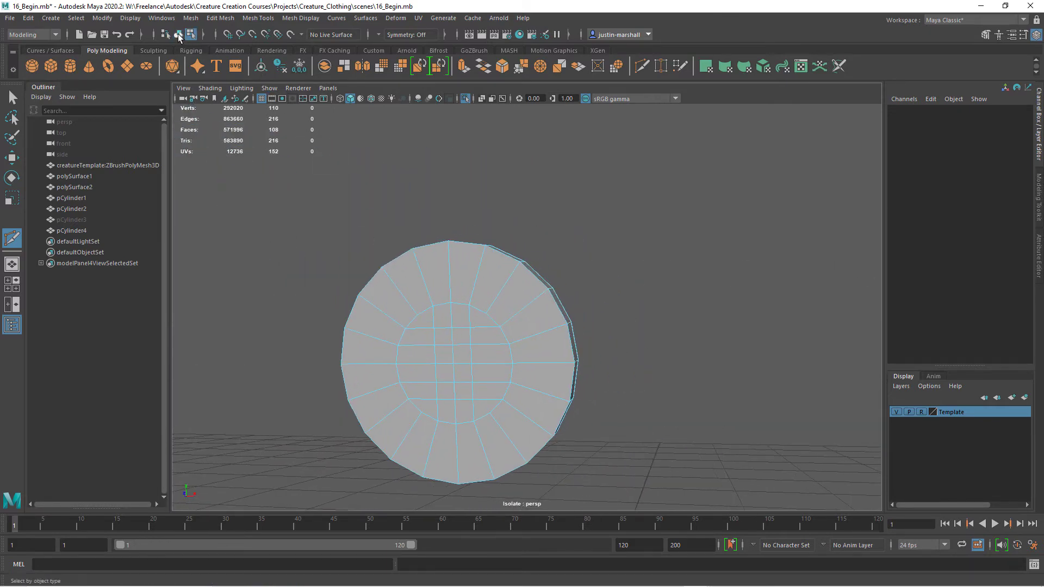
left_click(178, 35)
- Insert supporting edge loops with Multi-Cut close to both rim edges, on the caps and on the disc's side wall
left_click_drag(574, 321, 478, 353, "alt")
right_click_drag(478, 353, 627, 343, "alt")
left_click(21, 99)
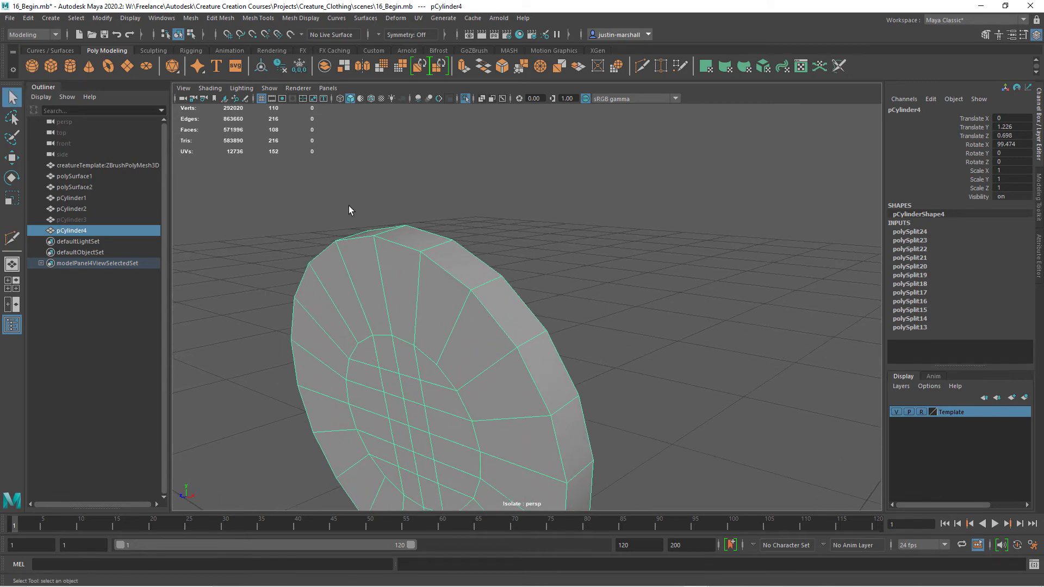
left_click(641, 66)
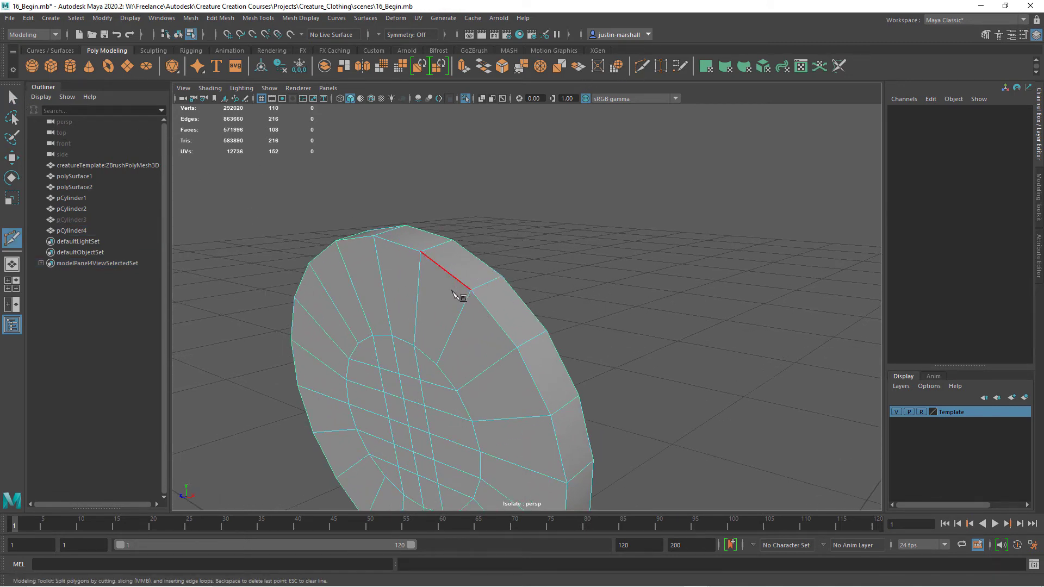
left_click(471, 290)
left_click(469, 301, "ctrl")
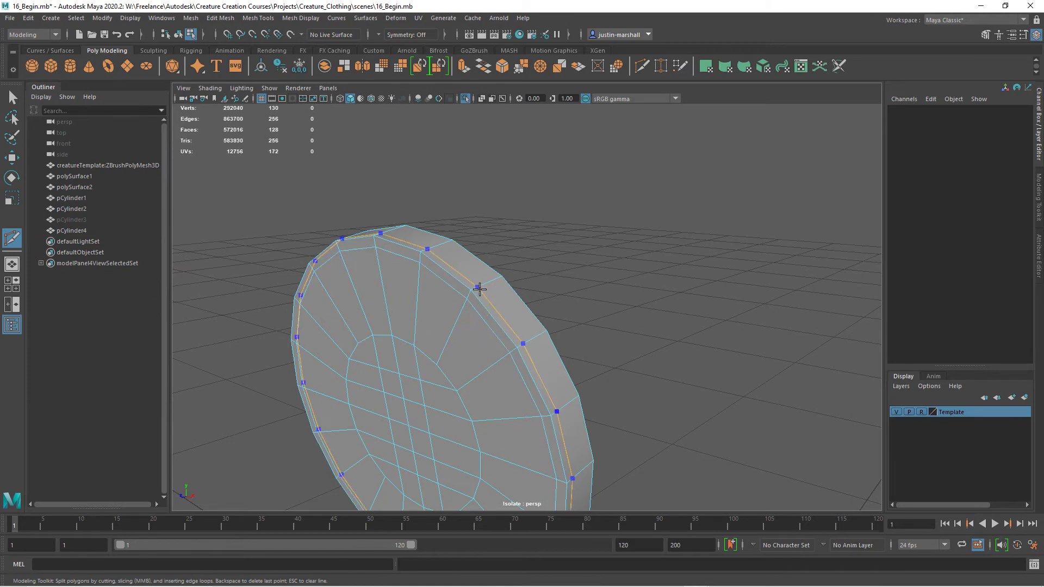
left_click(479, 289, "ctrl")
left_click(497, 279, "ctrl")
- Return to object selection on the finished disc and turn off its isolation so the whole creature is displayed
left_click_drag(594, 296, 584, 319, "alt")
right_click_drag(584, 319, 443, 321, "alt")
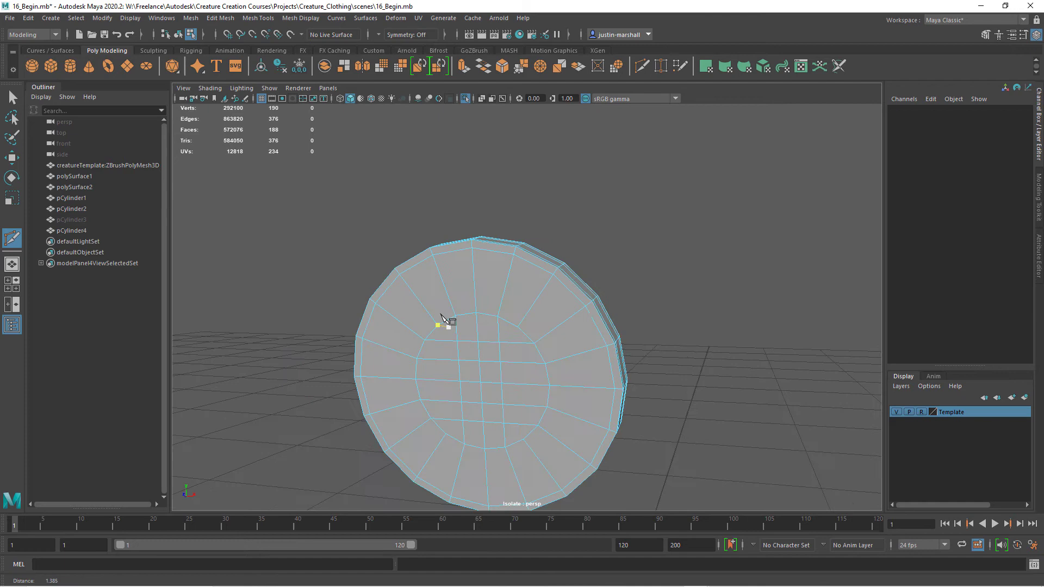
left_click_drag(443, 322, 465, 333, "alt")
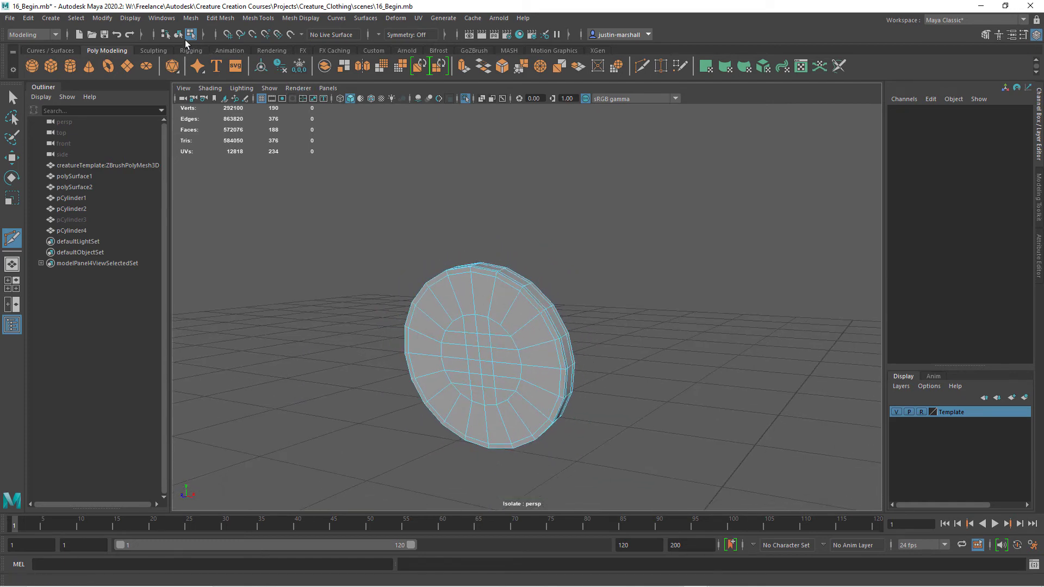
left_click(178, 34)
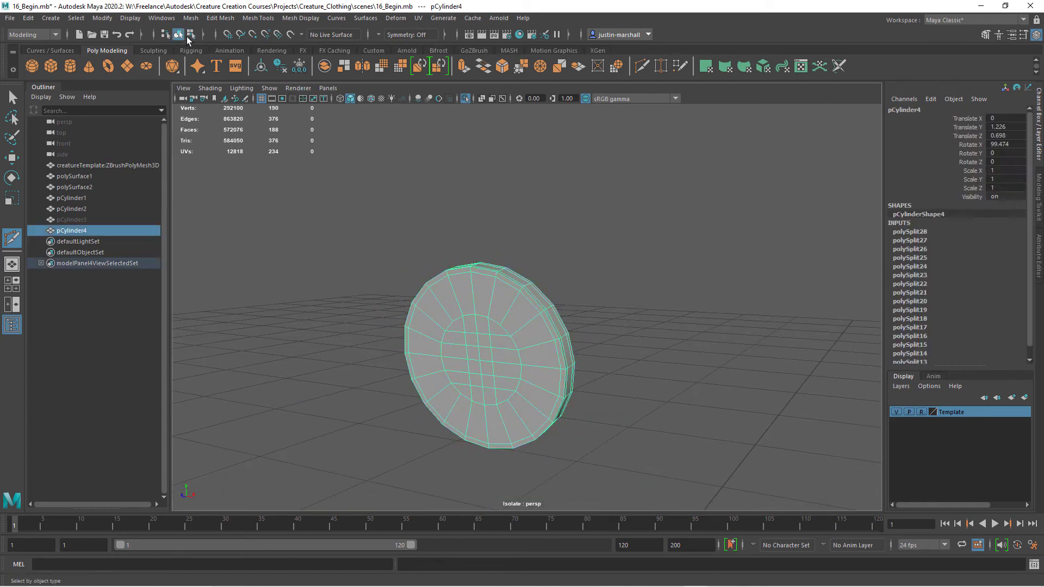
left_click(269, 88)
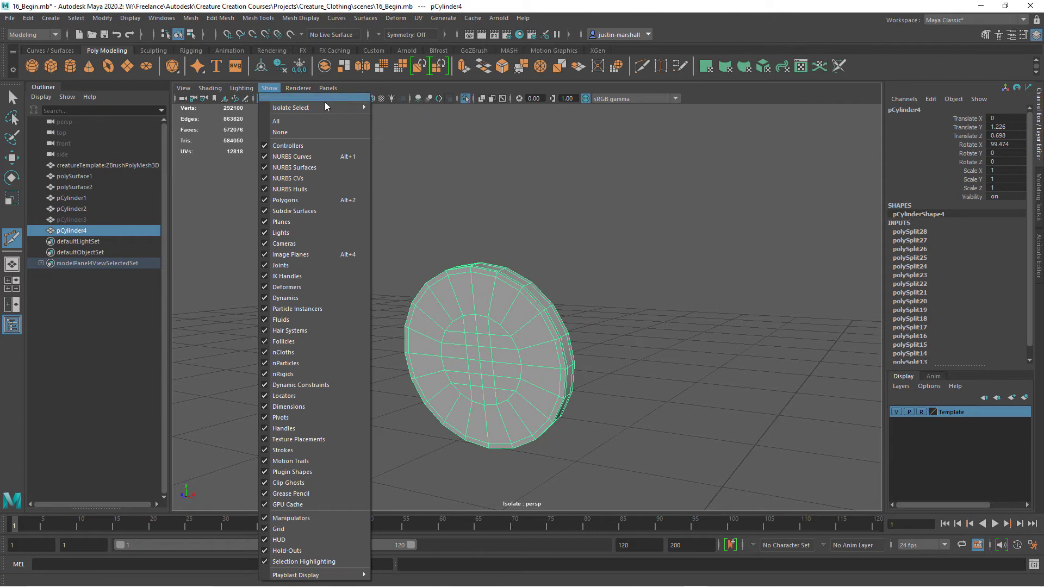
mouse_move(330, 109)
left_click(413, 108)
right_click_drag(638, 302, 463, 277, "alt")
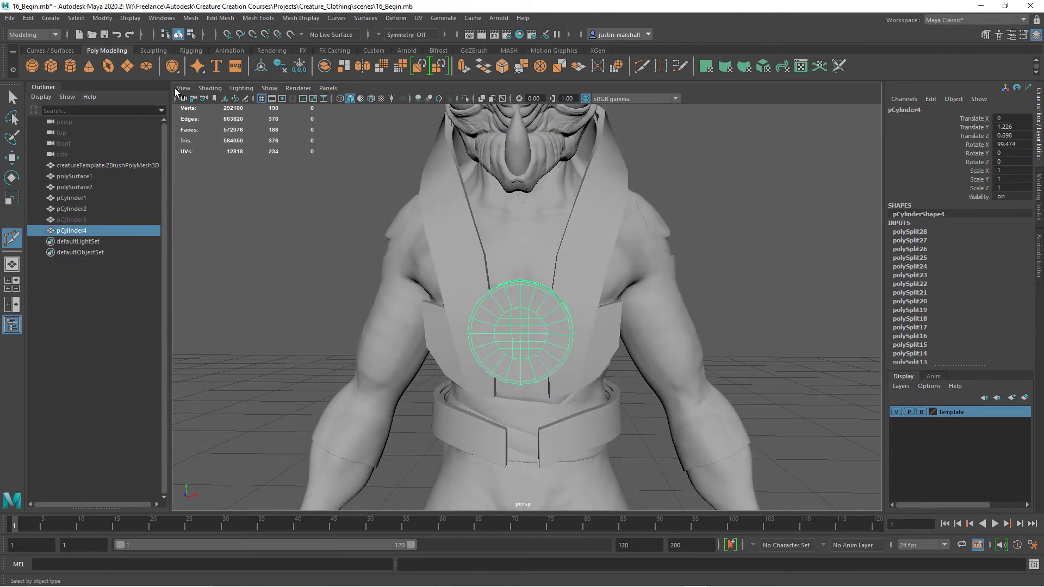
- Rename the edited chest disc with the rebuilt caps to medallionExport
double_click(75, 231)
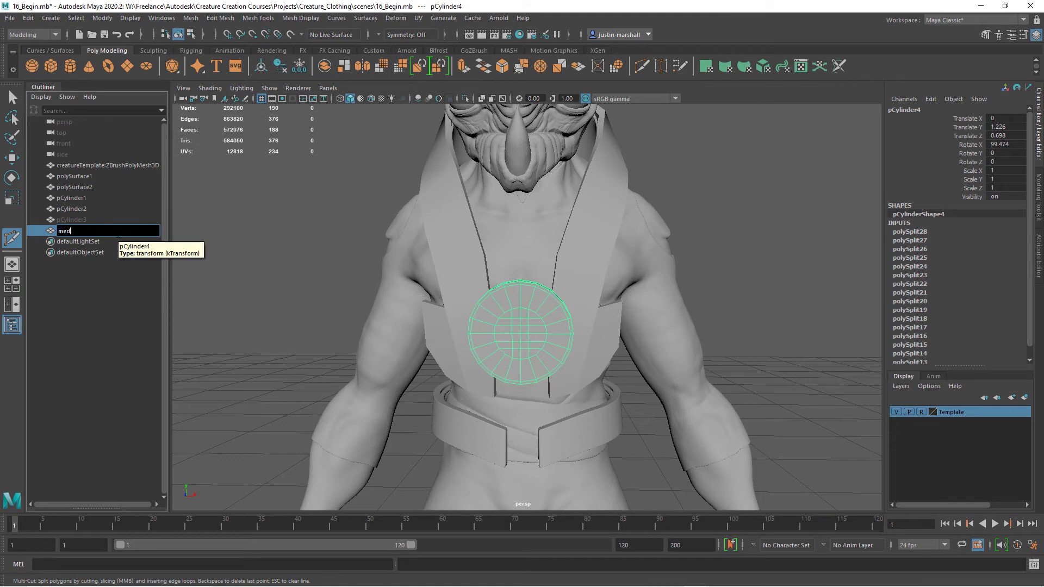
type("medallionExport")
key("Return")
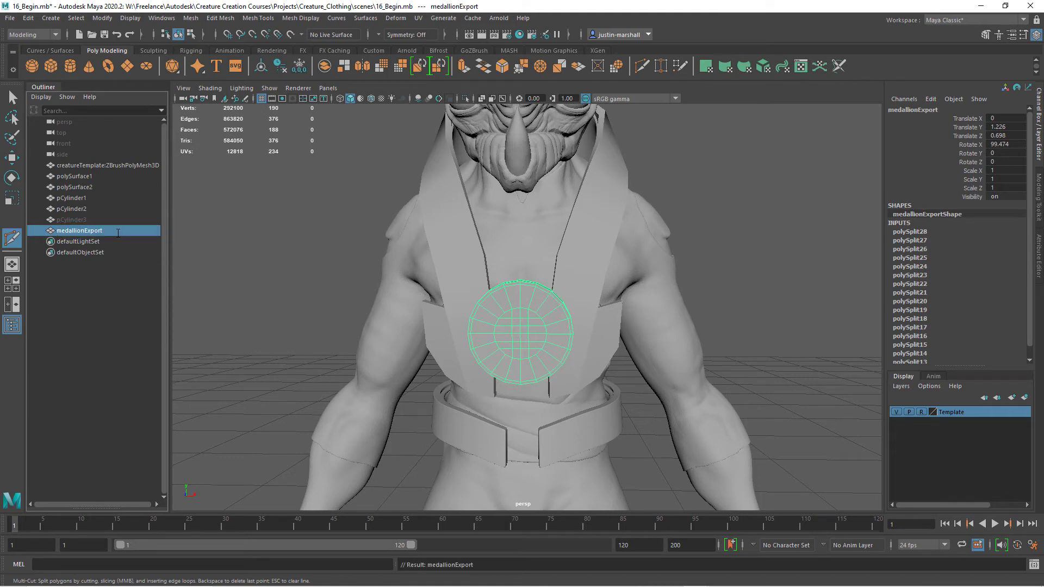
- Rename the hidden original disc pCylinder3 to medallionBase
left_click(81, 220)
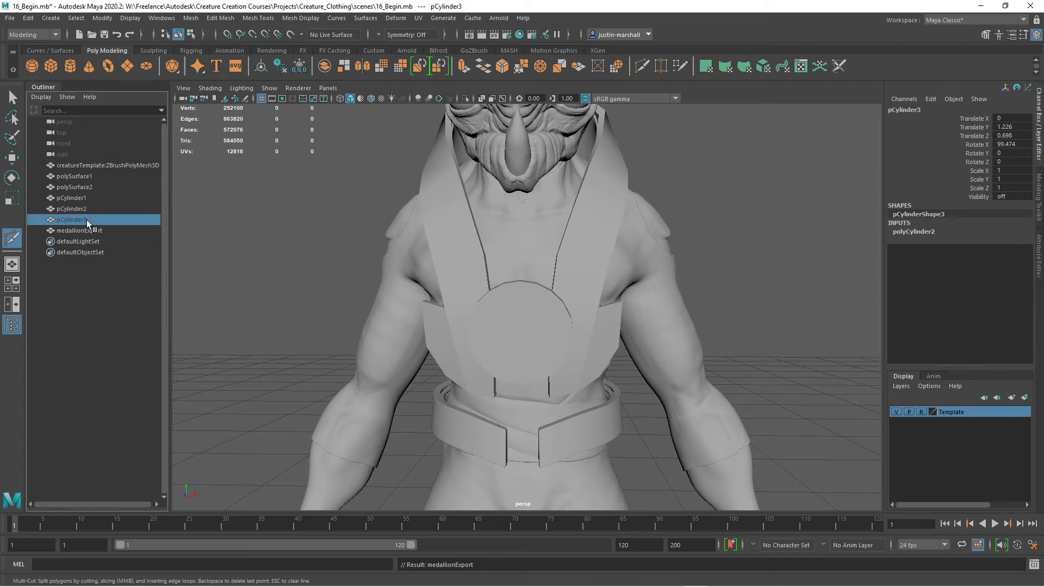
double_click(118, 220)
type("medallion")
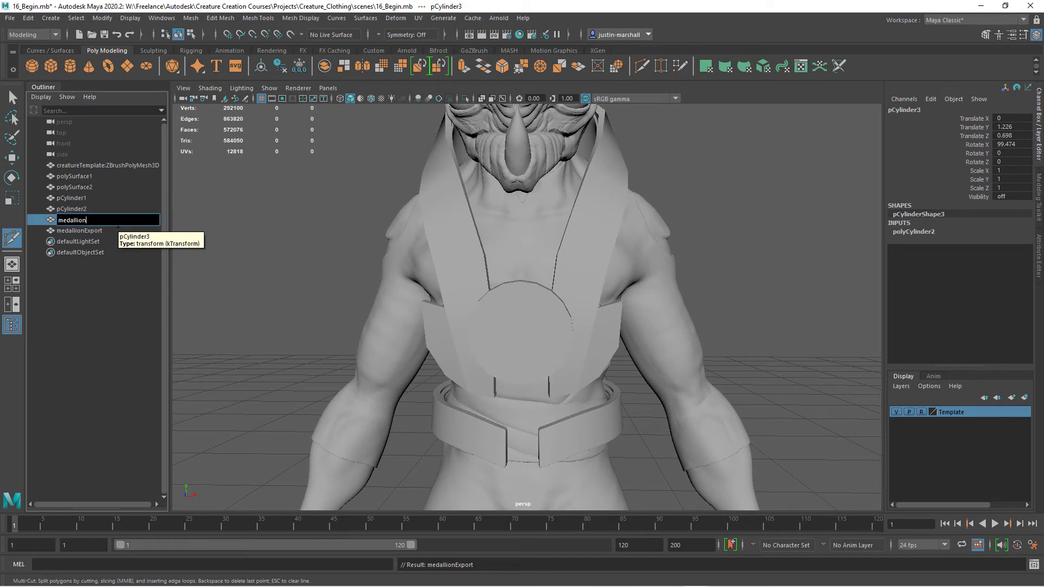
type("Base")
key("Return")
- Create a polygon cube and move it to the front of the waist, at about Y 0.571 and Z 0.334
left_click_drag(479, 339, 446, 393, "alt")
key("q")
right_click_drag(445, 392, 706, 396, "alt")
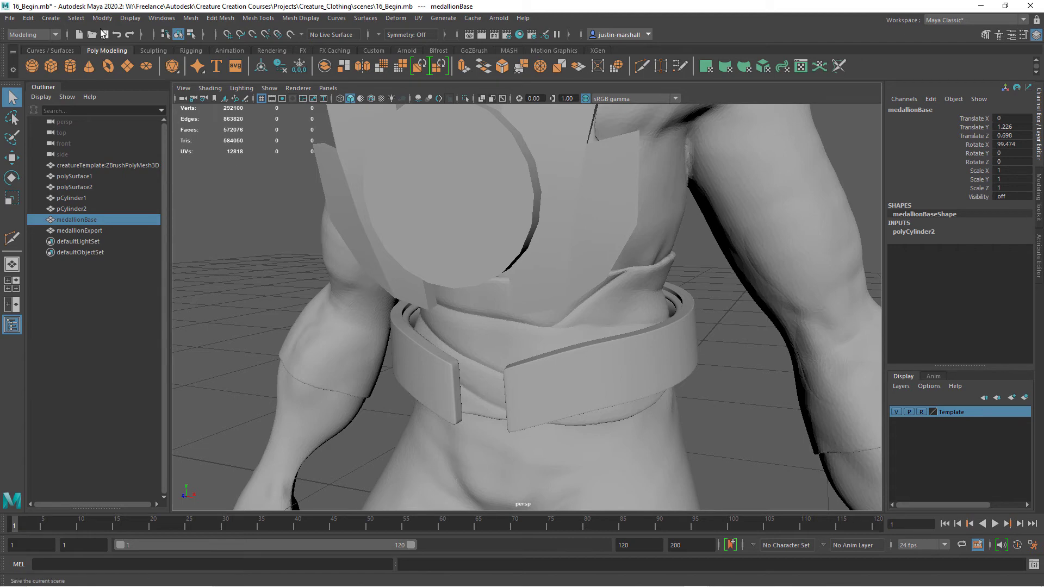
left_click(51, 18)
mouse_move(81, 65)
mouse_move(131, 58)
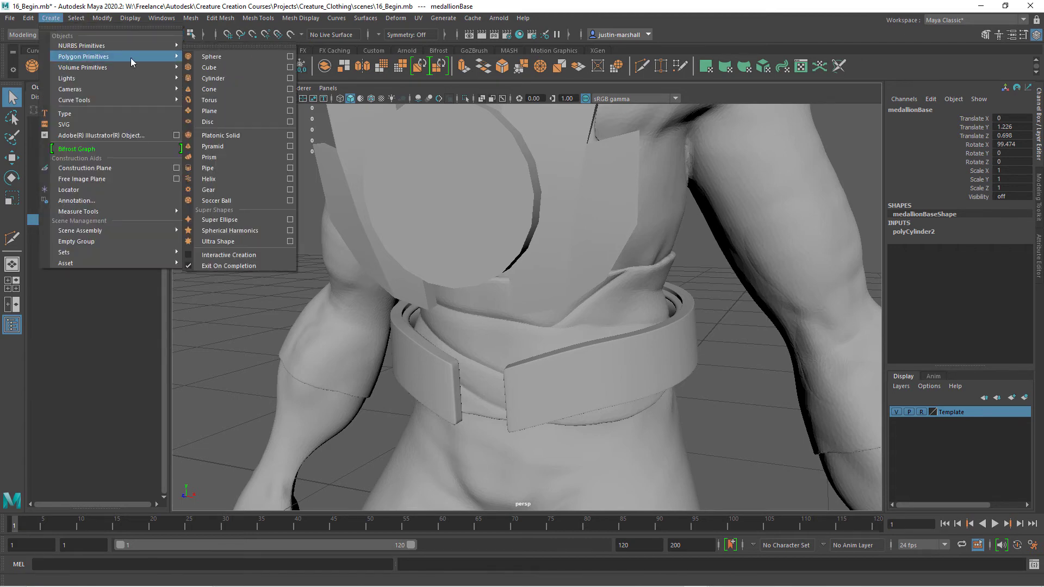
left_click(221, 67)
left_click_drag(519, 334, 684, 322, "alt")
left_click(916, 233)
key("w")
left_click_drag(529, 386, 534, 269)
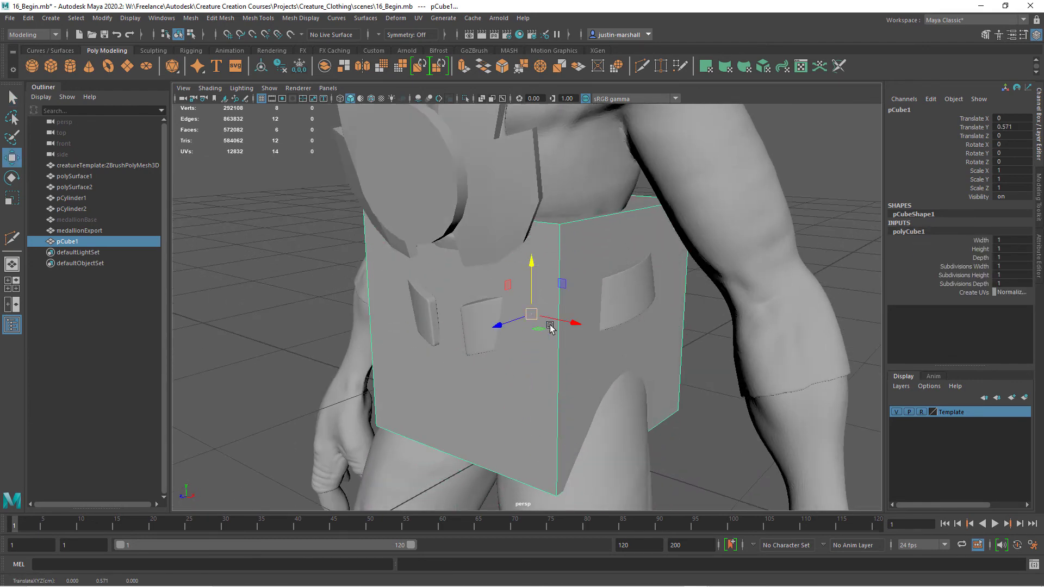
left_click_drag(497, 327, 445, 344)
- Set the new cube's width to 0.3, height to 0.4 and depth to 0.3
left_click(977, 240)
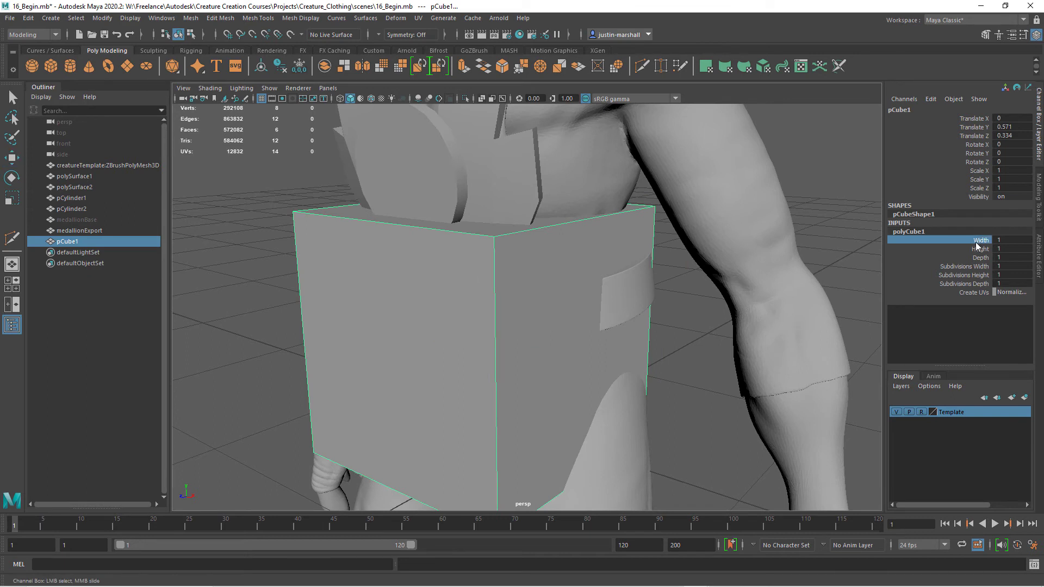
middle_click_drag(791, 258, 791, 294)
left_click(979, 249)
left_click(981, 257)
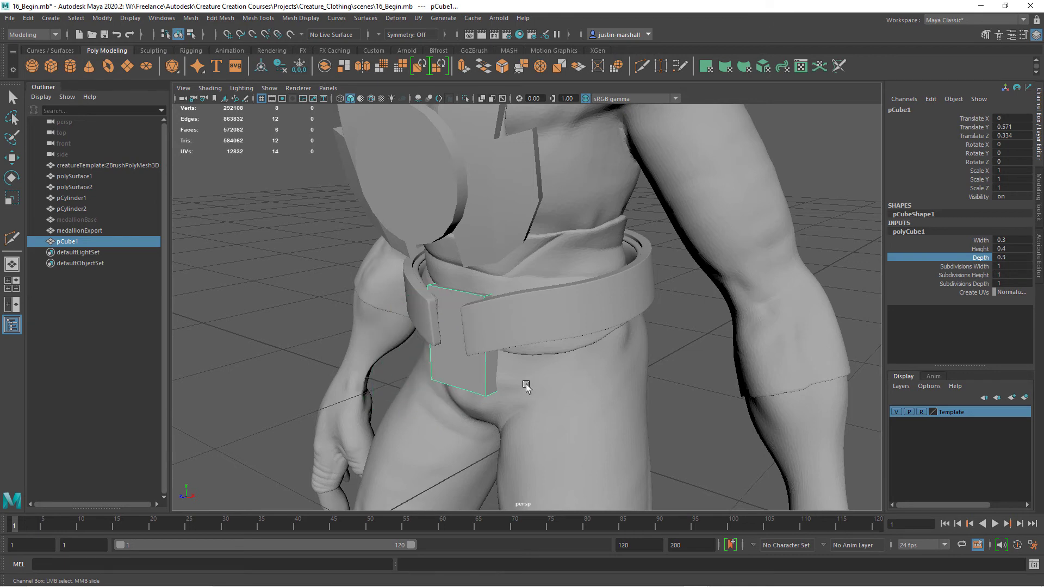
- Move the box forward along Z to about 0.399, toward the gap between the belt ends
right_click_drag(526, 386, 601, 385, "alt")
key("w")
left_click_drag(415, 357, 398, 377)
key("q")
middle_click_drag(777, 326, 785, 330)
key("ctrl+z")
- Set the box's depth to 0.05 and move it forward to about 0.501 on Z
left_click(1001, 258)
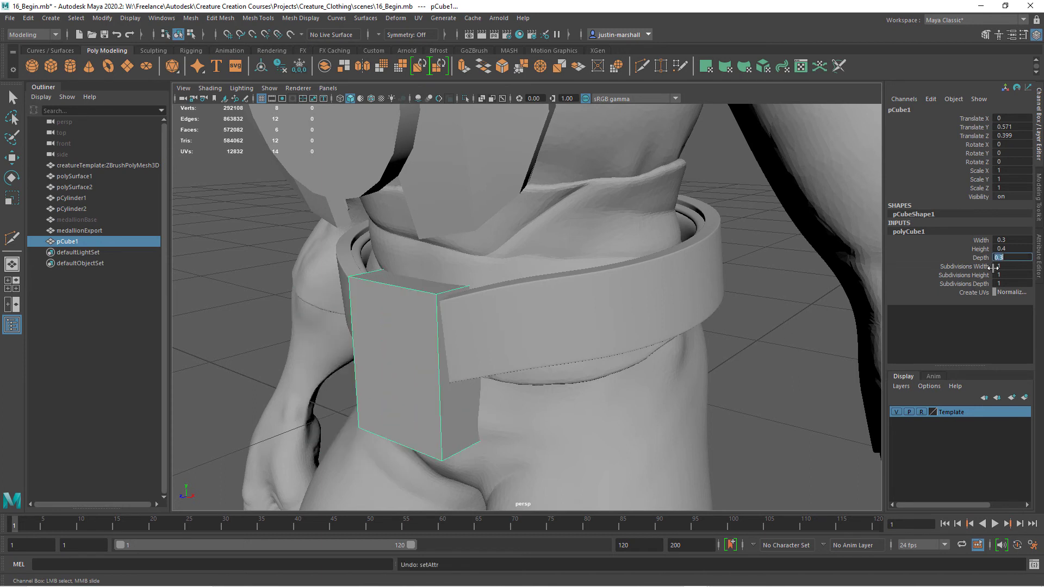
type(".05")
key("Return")
key("w")
left_click_drag(402, 368, 366, 374)
- Reduce the box's depth to 0.02 and move it back to about 0.481 on Z, behind the belt ends
left_click(908, 231)
double_click(1011, 257)
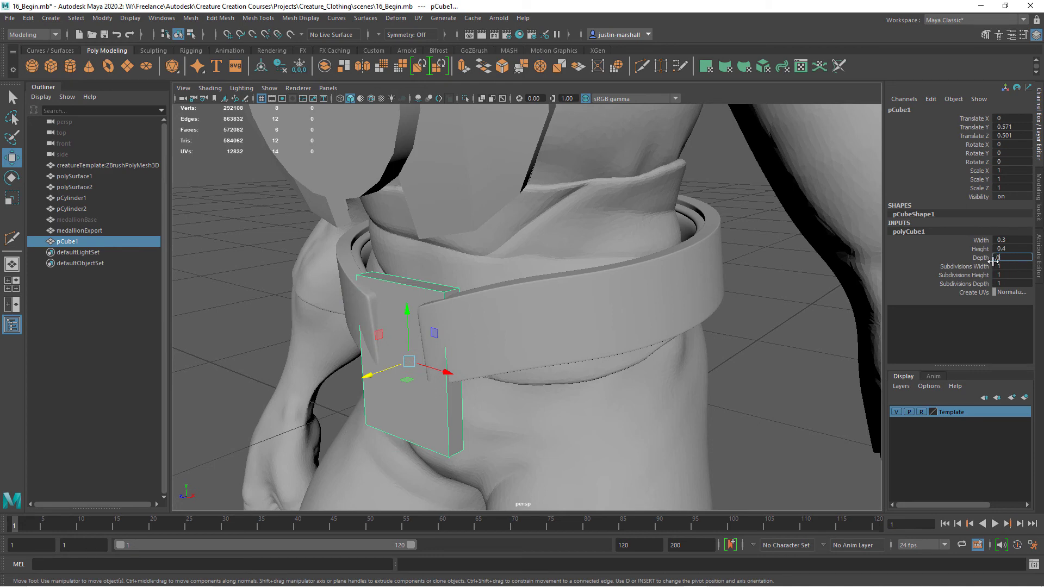
key("Return")
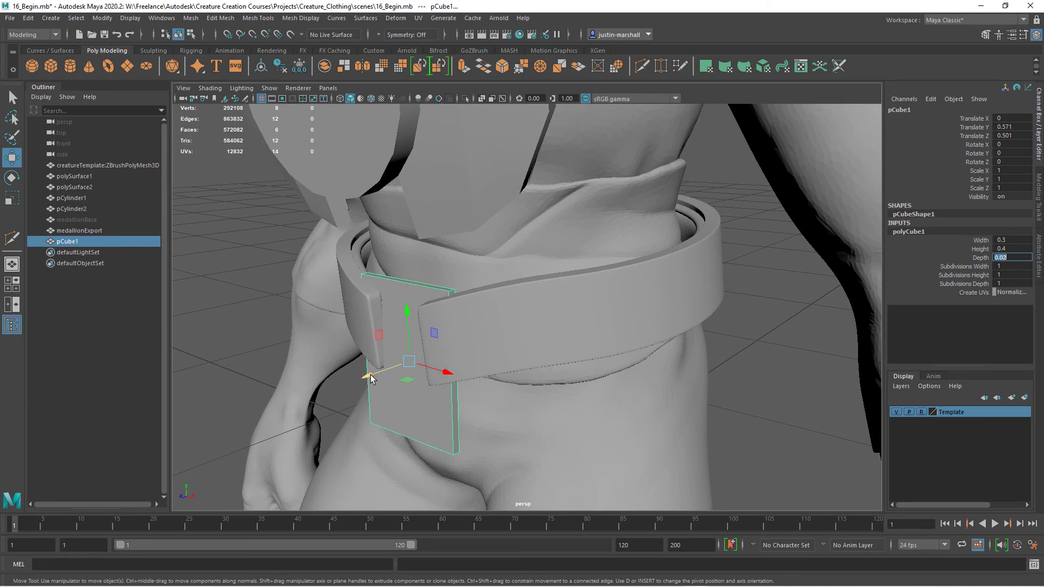
left_click_drag(370, 379, 378, 376)
- Rotate the thin plate about 6.9 degrees around X to follow the slant of the belt
left_click_drag(401, 368, 412, 363, "alt")
right_click_drag(412, 363, 419, 359, "alt")
key("e")
left_click_drag(371, 335, 367, 339)
key("q")
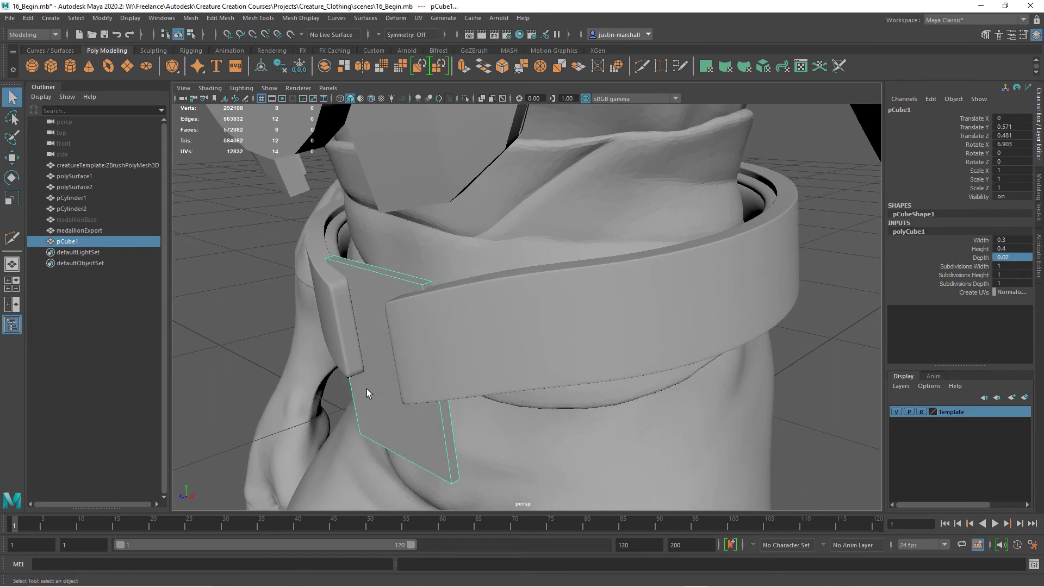
- Set the plate's height to 0.2 and raise it to about 0.639 on Y, level with the belt
key("w")
left_click_drag(362, 380, 569, 263)
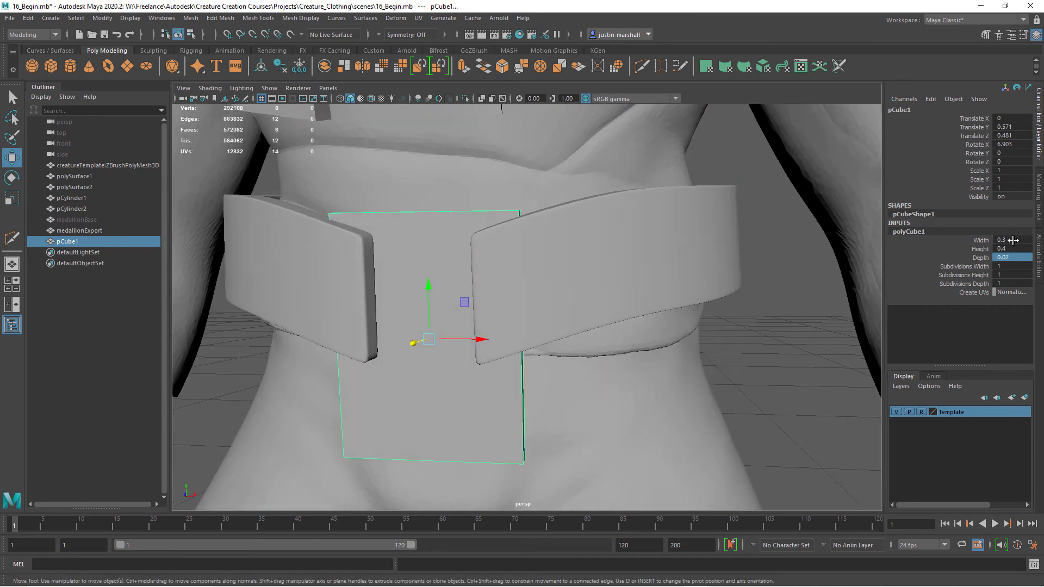
left_click(1022, 249)
type("0.2")
key("Return")
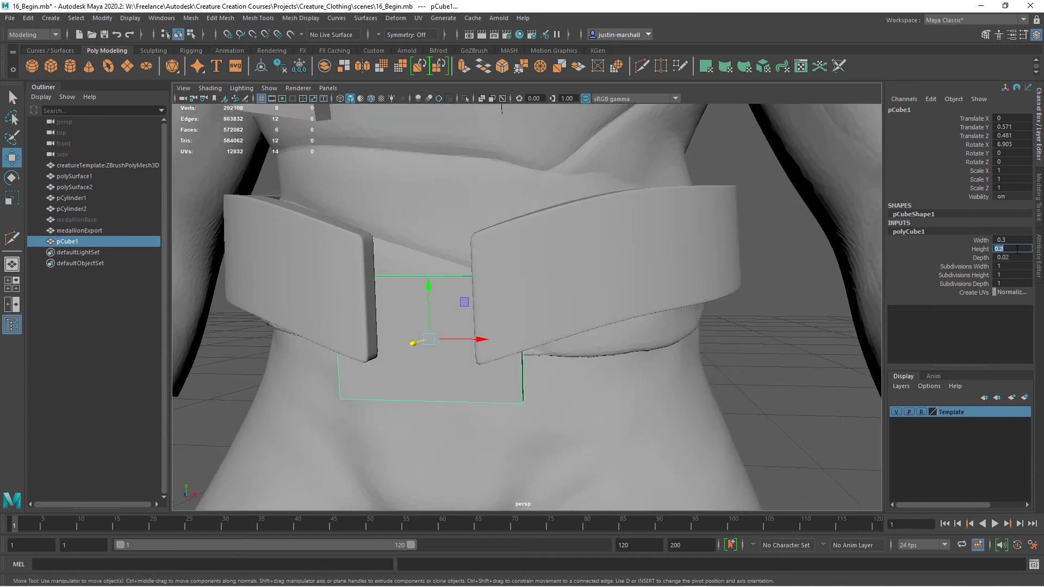
left_click_drag(423, 294, 424, 250)
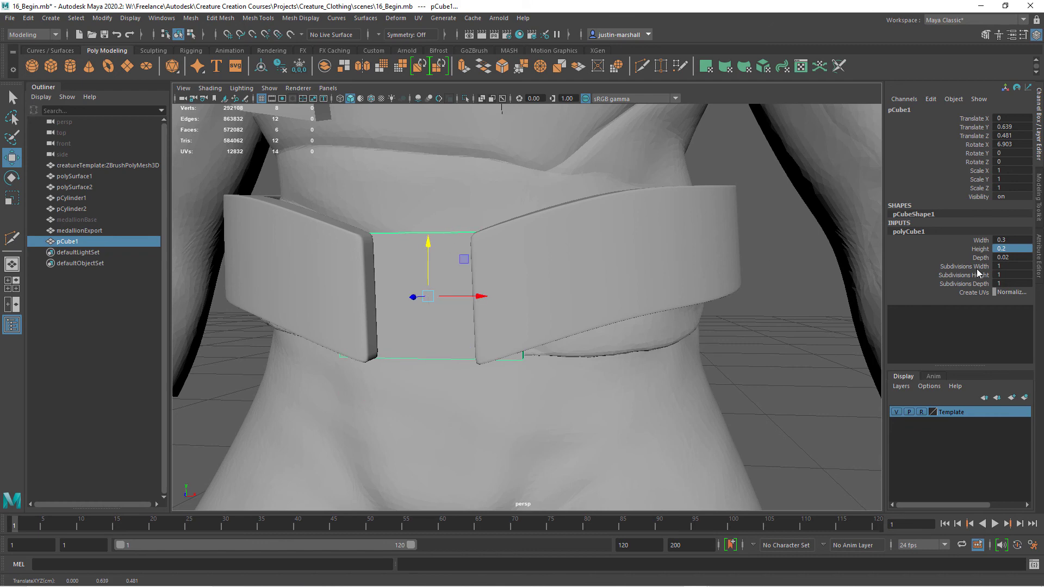
- Set the plate's width to 0.2 and fine-tune its position in the belt gap to about Y 0.643 and Z 0.486
left_click(1020, 239)
type(".")
left_click_drag(522, 340, 504, 271, "alt")
left_click_drag(442, 217, 447, 208)
left_click_drag(446, 209, 446, 211)
left_click_drag(429, 236, 428, 234)
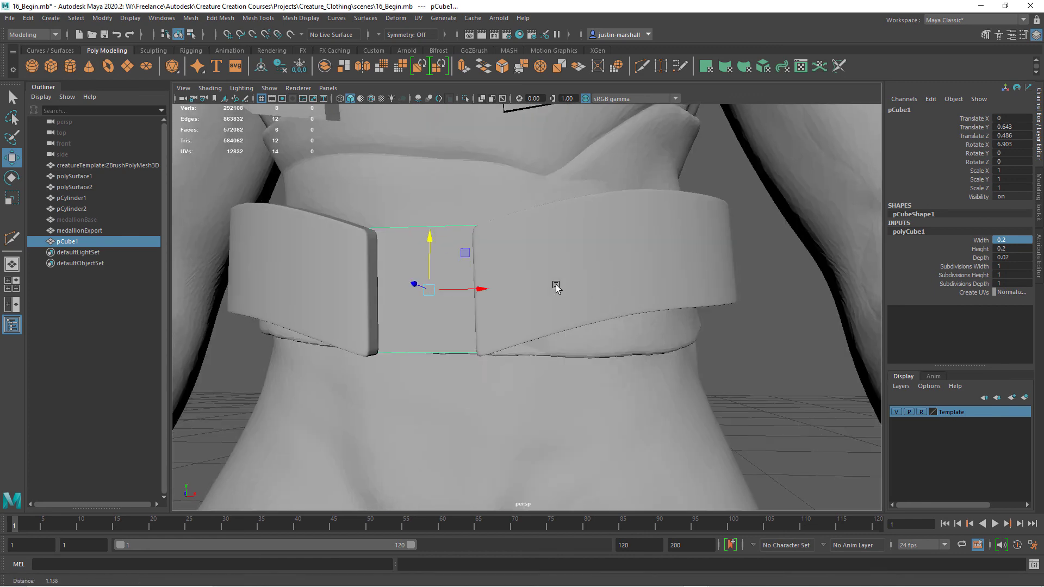
- Deselect the plate and examine the vest, medallion and belt on the creature from several angles
mouse_move(557, 286)
left_mouse_down("alt")
mouse_move(524, 317)
mouse_move(547, 298)
left_mouse_up("alt")
right_click_drag(547, 298, 536, 389, "alt")
left_click(536, 389)
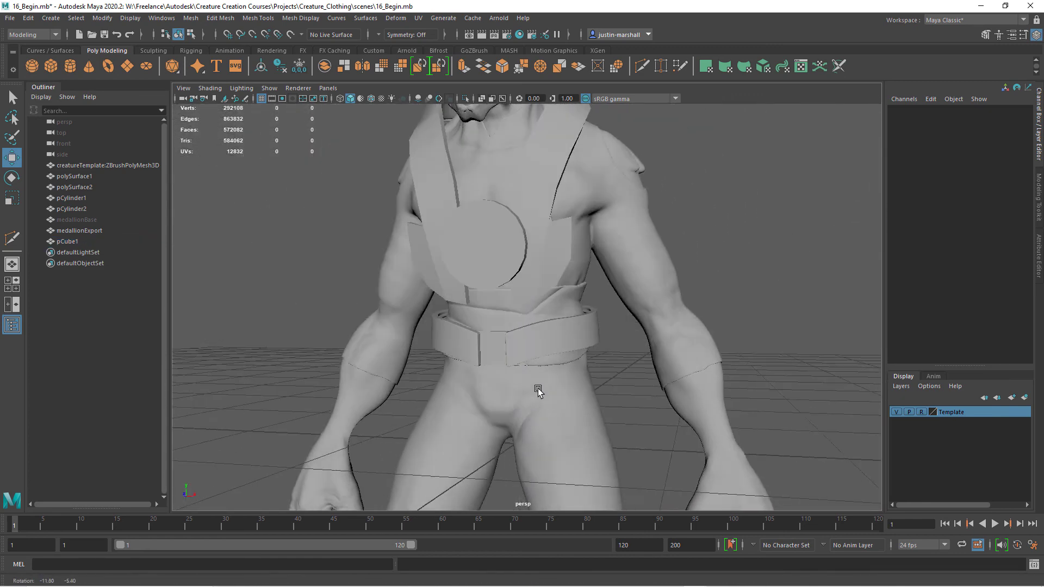
left_click_drag(536, 389, 529, 393, "alt")
middle_click_drag(564, 363, 544, 439, "alt")
right_click_drag(544, 439, 554, 414, "alt")
left_click_drag(555, 415, 545, 410, "alt")
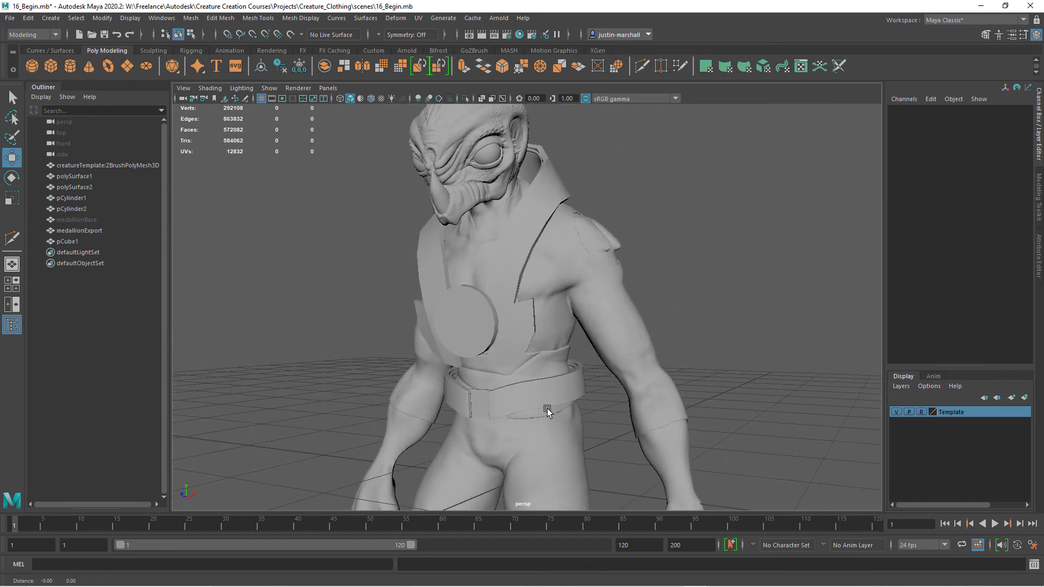
middle_click_drag(545, 410, 484, 396, "alt")
mouse_move(439, 332)
left_mouse_down("alt")
mouse_move(384, 321)
mouse_move(439, 322)
mouse_move(430, 324)
left_mouse_up("alt")
left_click_drag(449, 350, 448, 341, "alt")
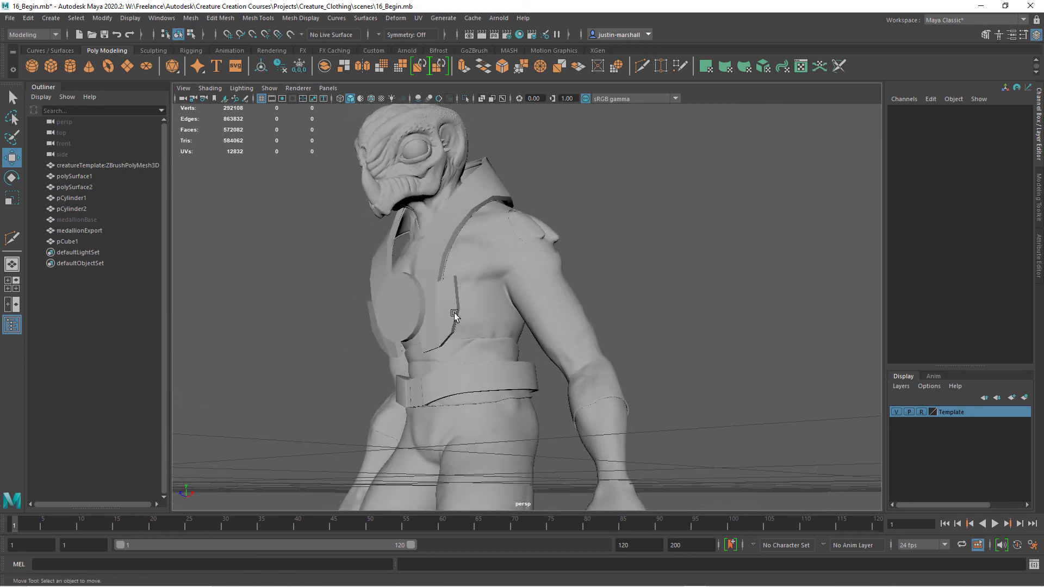
left_click_drag(534, 391, 517, 361, "alt")
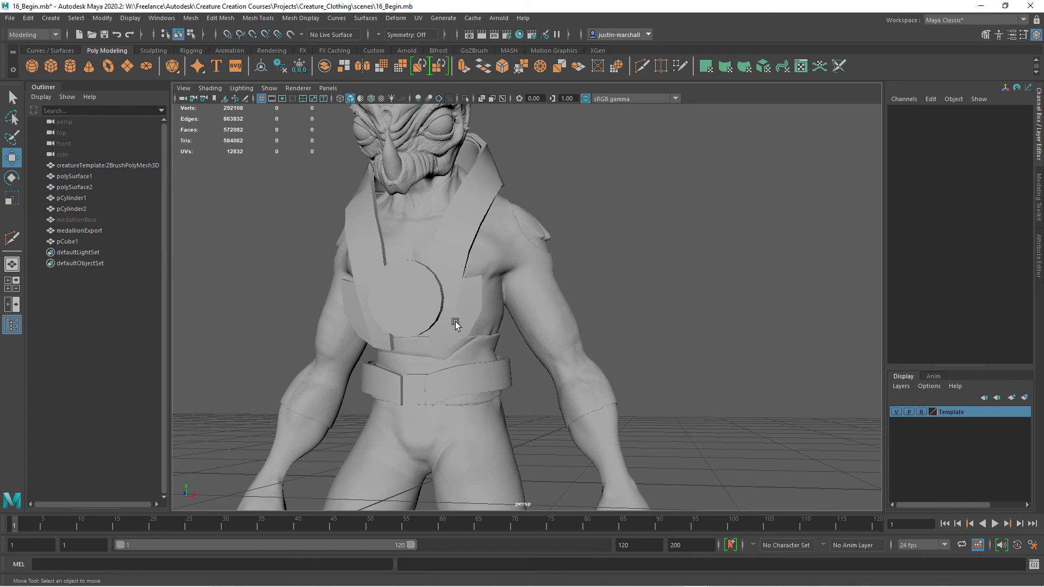
left_click_drag(455, 321, 466, 335, "alt")
right_click_drag(502, 374, 459, 393, "alt")
middle_click_drag(511, 409, 476, 353, "alt")
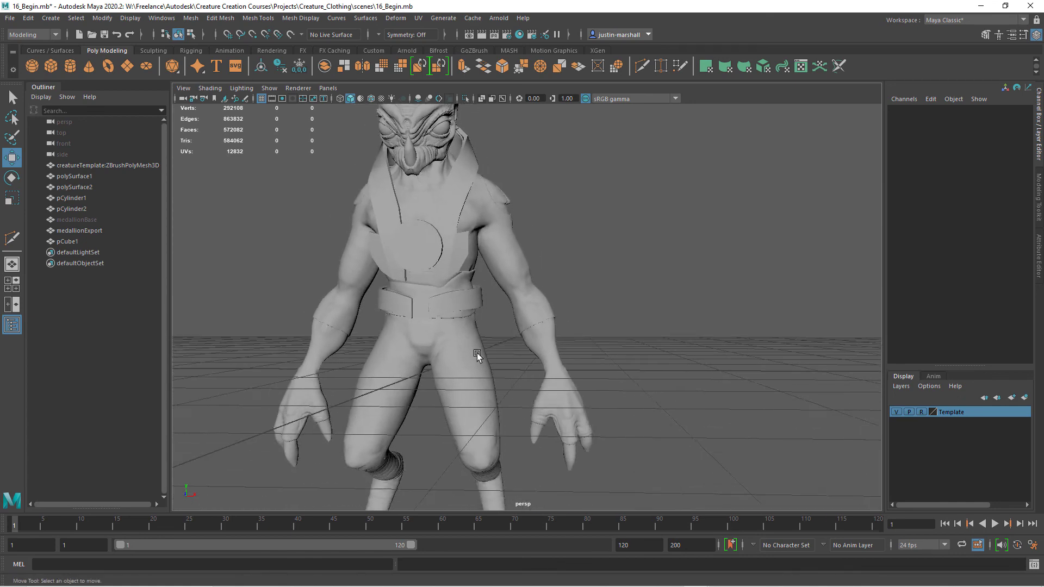
left_click_drag(542, 336, 505, 349, "alt")
left_click_drag(495, 302, 556, 363, "alt")
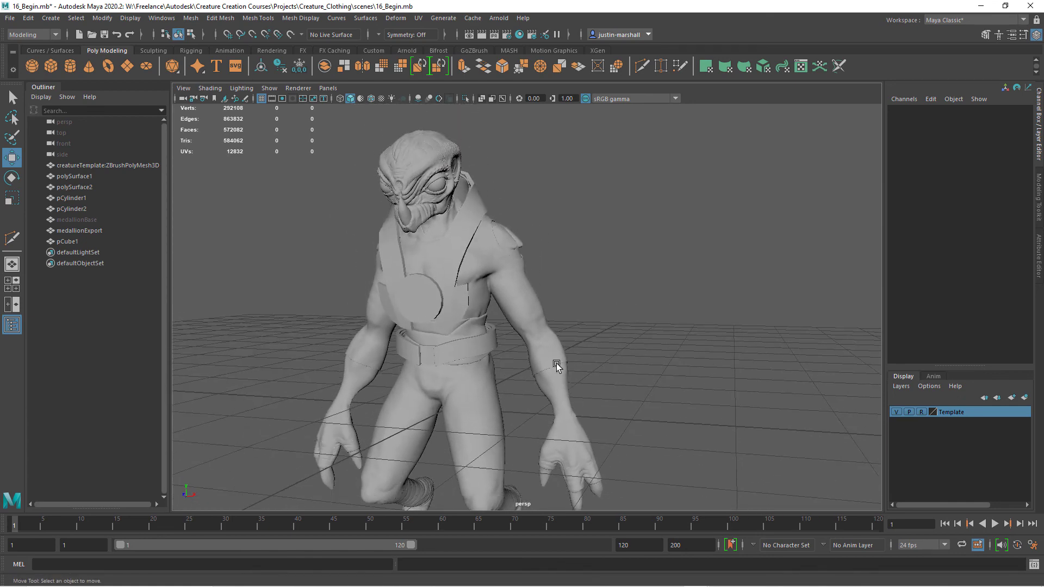